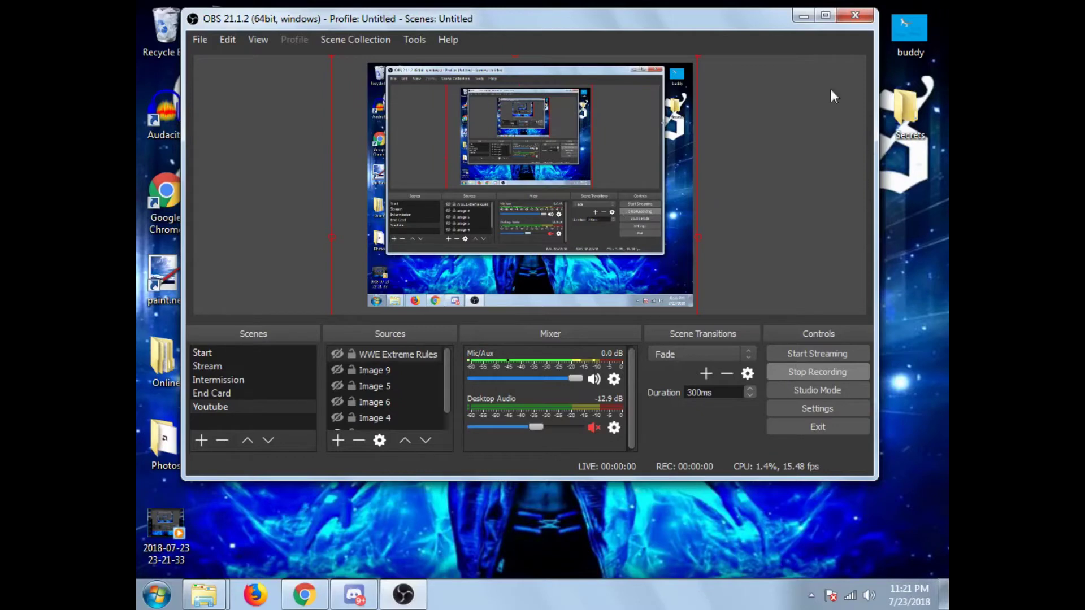
# Minimize the recording software and launch Total Miner Mod Creator (3.2.8) from its desktop folder.
pyautogui.click(802, 15)
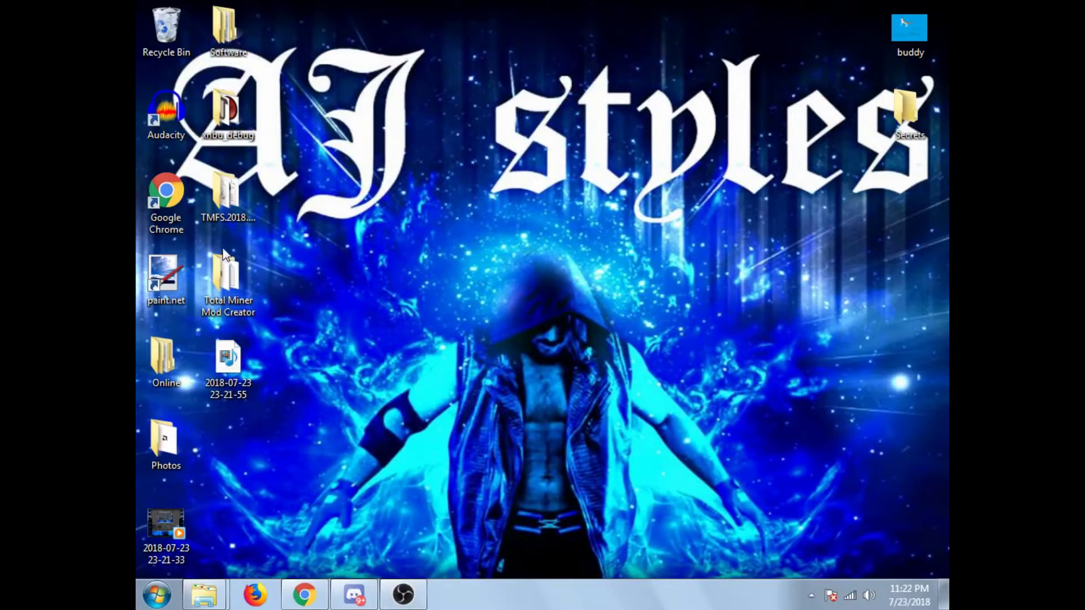
pyautogui.doubleClick(245, 278)
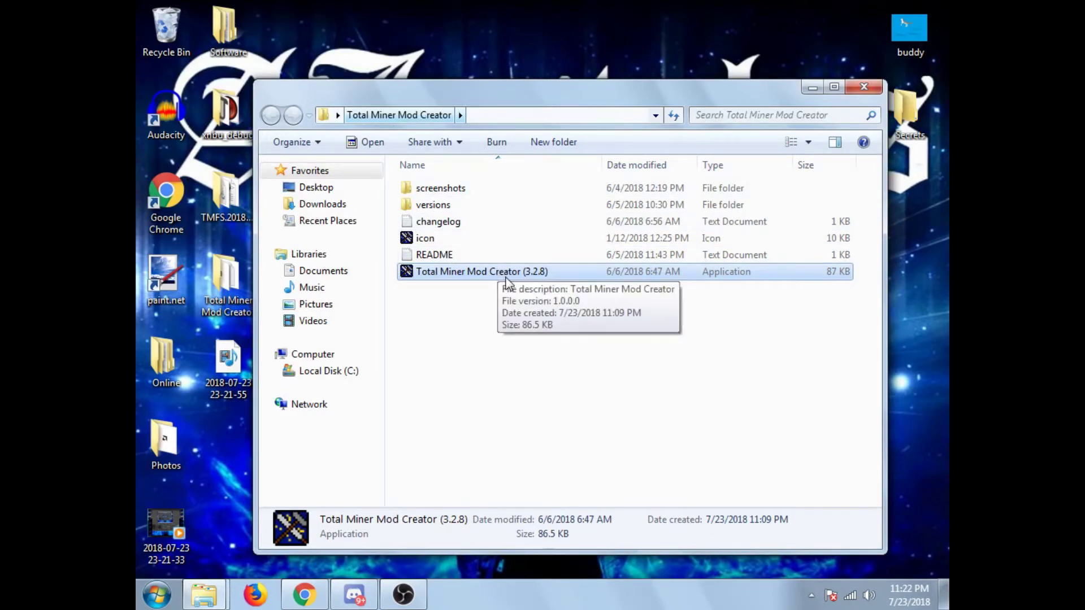
pyautogui.click(507, 281)
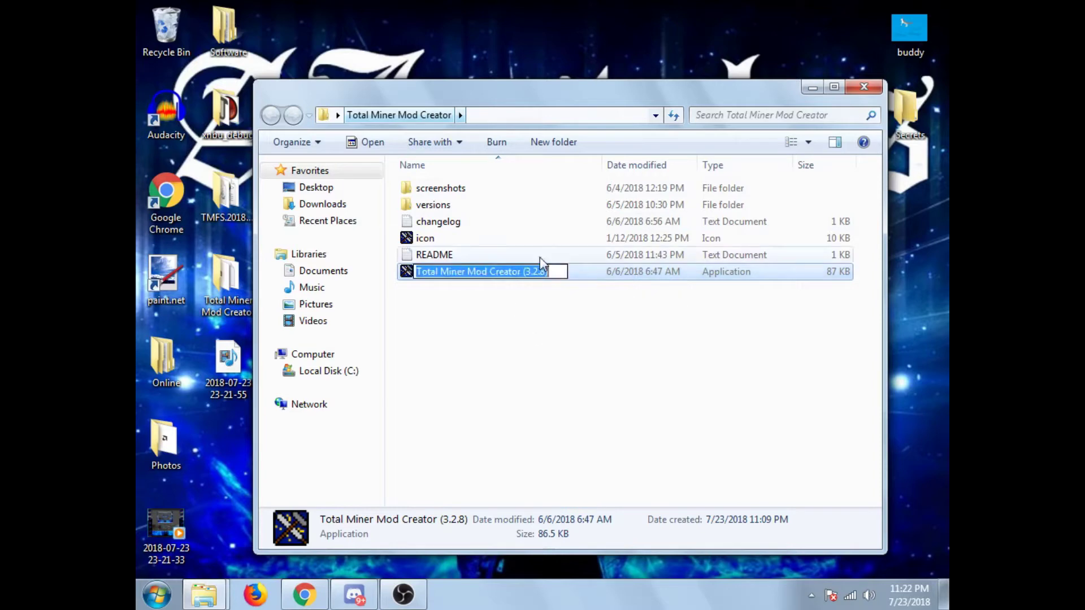
pyautogui.doubleClick(593, 275)
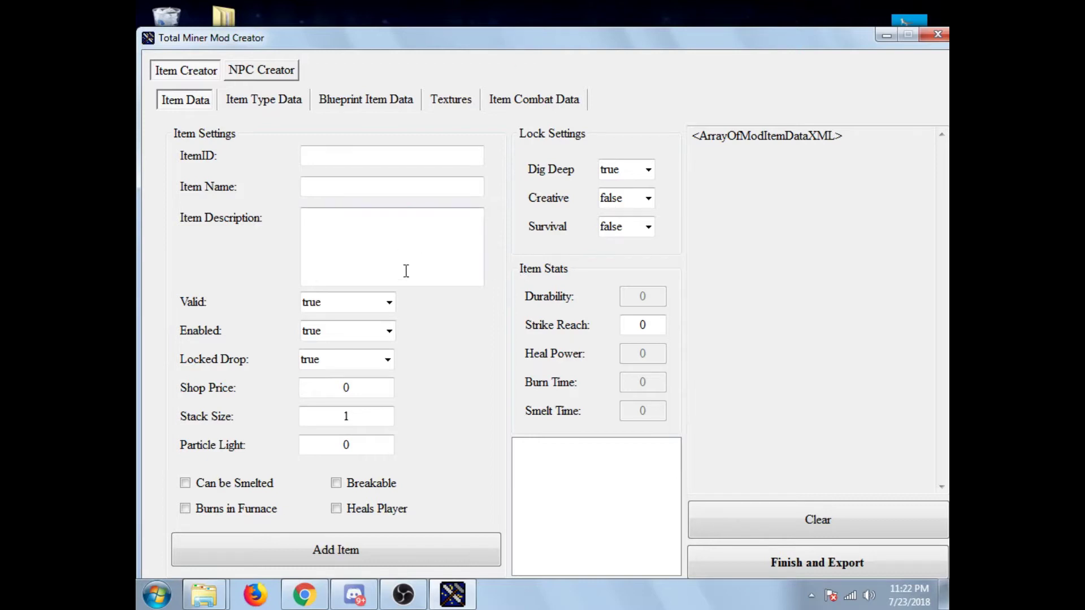
# Enter mythicalsword as the ItemID and mythical sword as the item name in the item data.
pyautogui.click(329, 152)
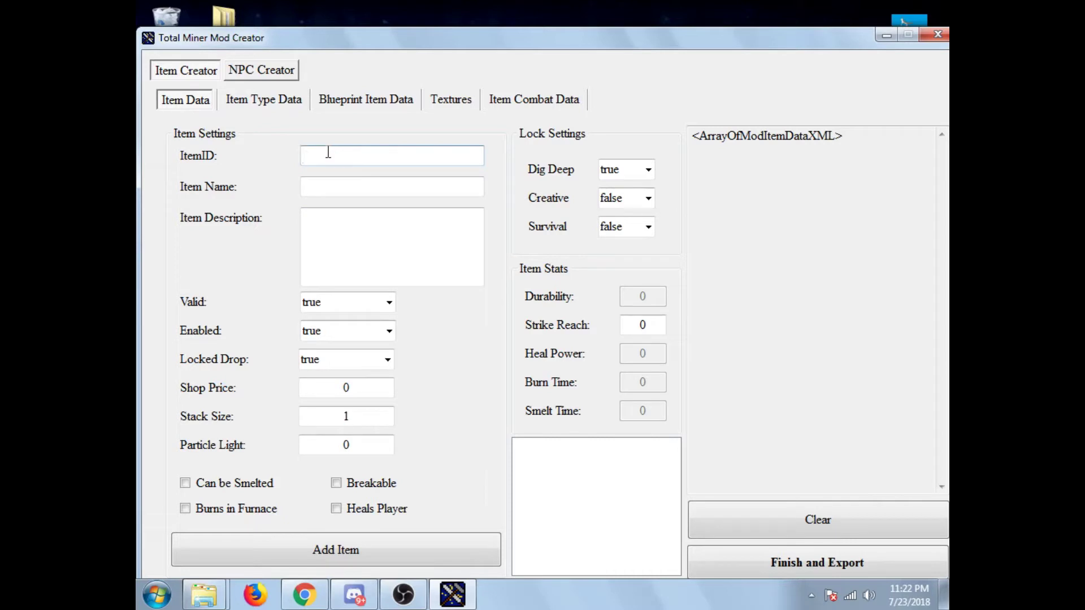
pyautogui.write('my')
pyautogui.write('thicask')
pyautogui.press('BackSpace')
pyautogui.press('BackSpace')
pyautogui.write('l sw')
pyautogui.write('swo')
pyautogui.write('rd')
pyautogui.click(336, 181)
pyautogui.write('myth')
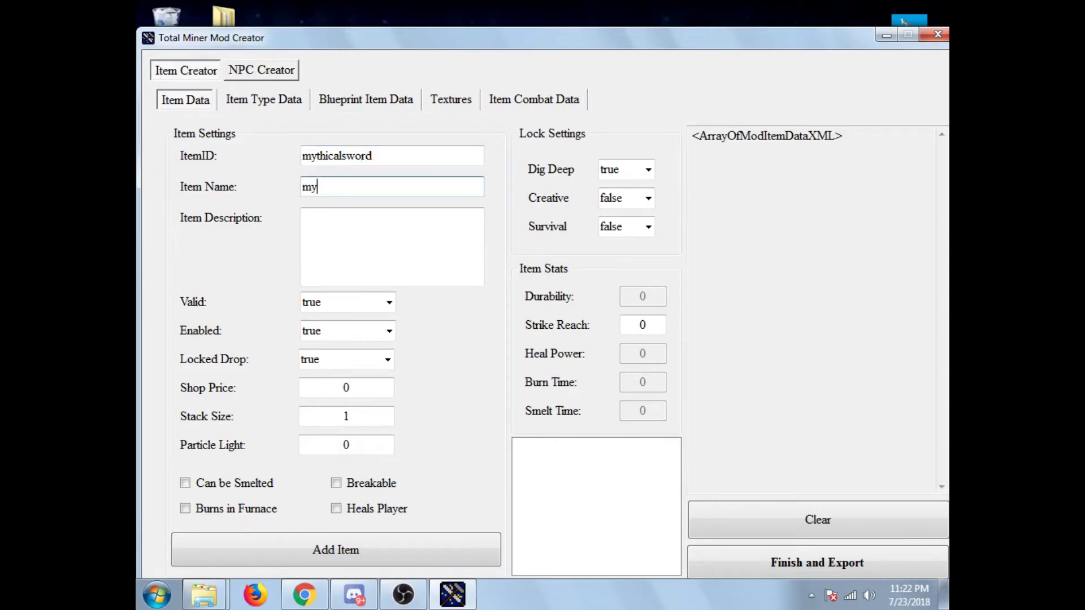
pyautogui.write('ical sword')
# Enter the item description "monkey man flocks to sword".
pyautogui.click(378, 221)
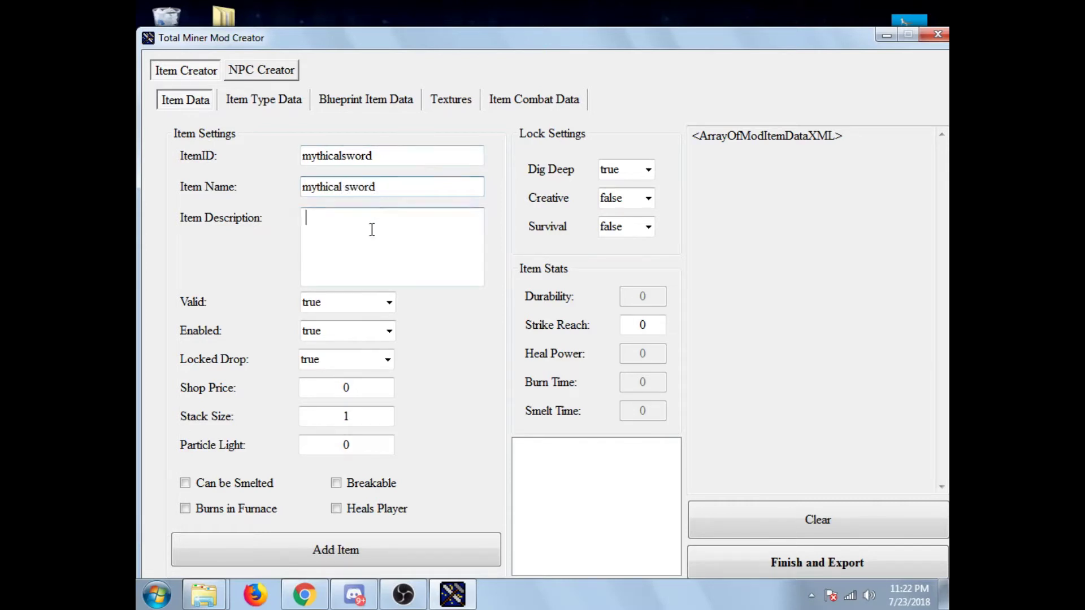
pyautogui.write('m')
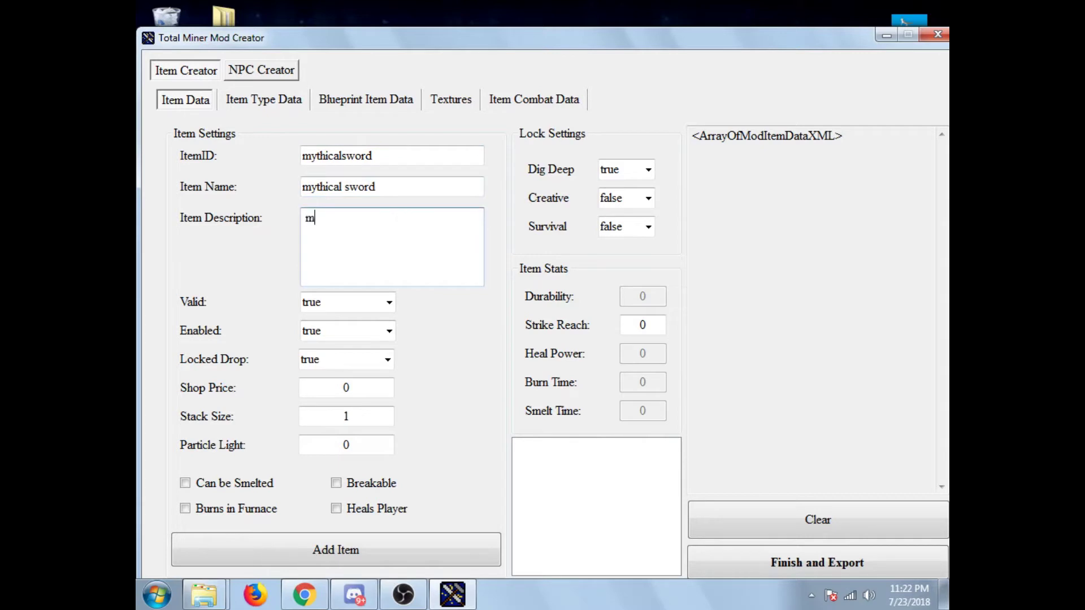
pyautogui.write('onkey manm')
pyautogui.press('BackSpace')
pyautogui.write('flocks to')
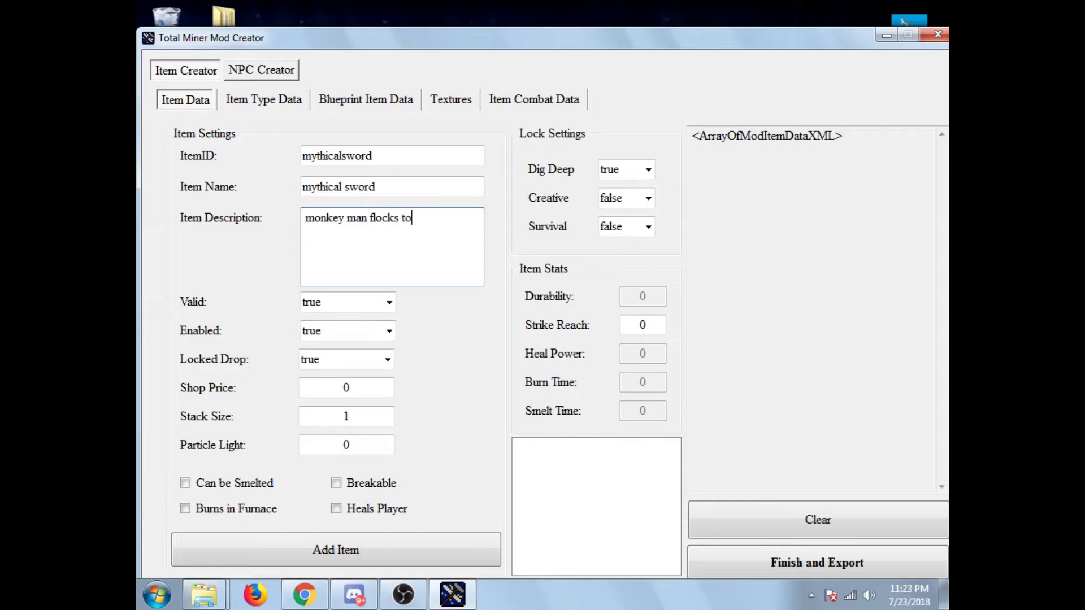
pyautogui.write(' swo0rd')
pyautogui.press('BackSpace')
pyautogui.press('BackSpace')
pyautogui.press('BackSpace')
pyautogui.write('rd')
# Check the choices offered for the Enabled, Valid and Locked Drop settings.
pyautogui.click(389, 331)
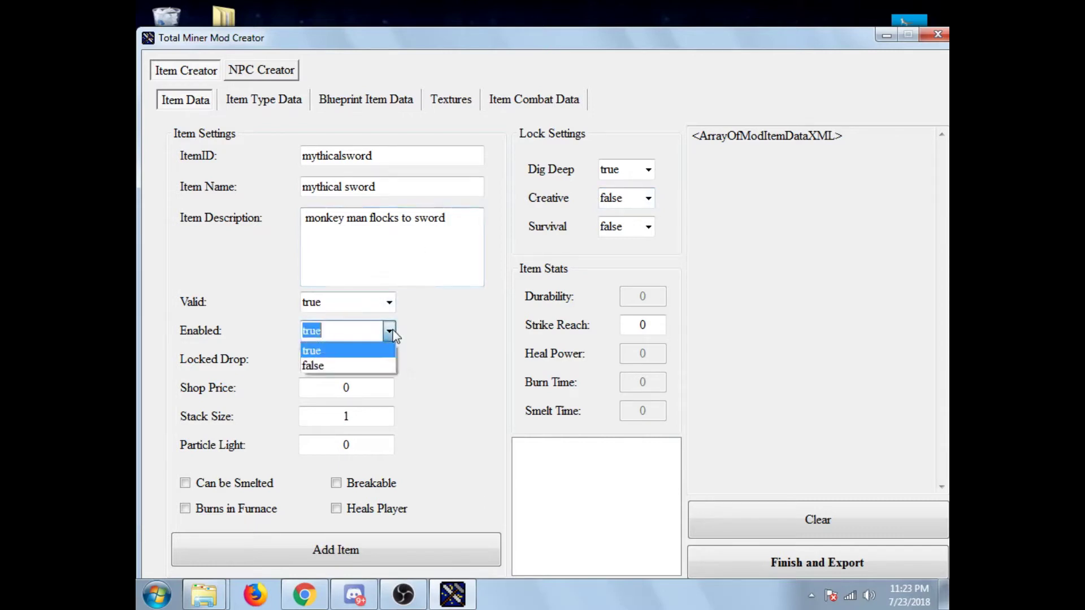
pyautogui.click(389, 331)
pyautogui.click(390, 304)
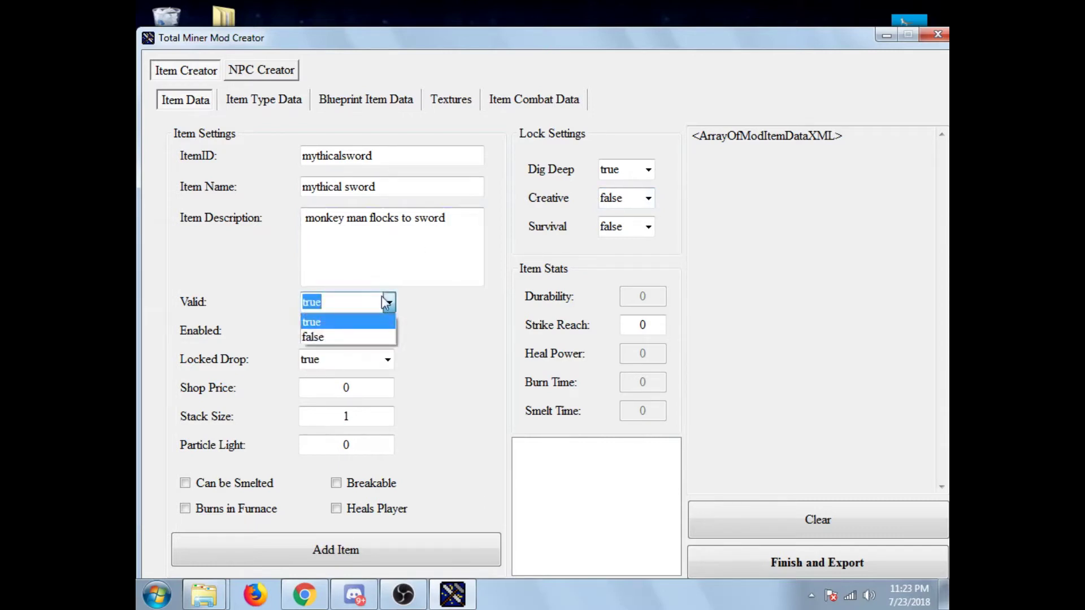
pyautogui.click(392, 310)
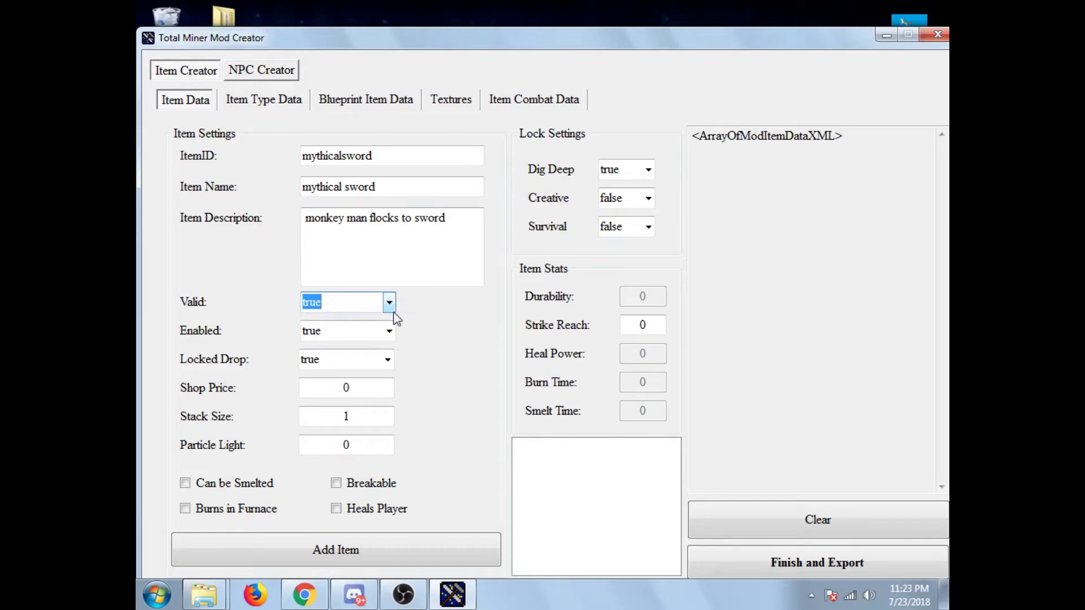
pyautogui.click(388, 359)
pyautogui.click(388, 360)
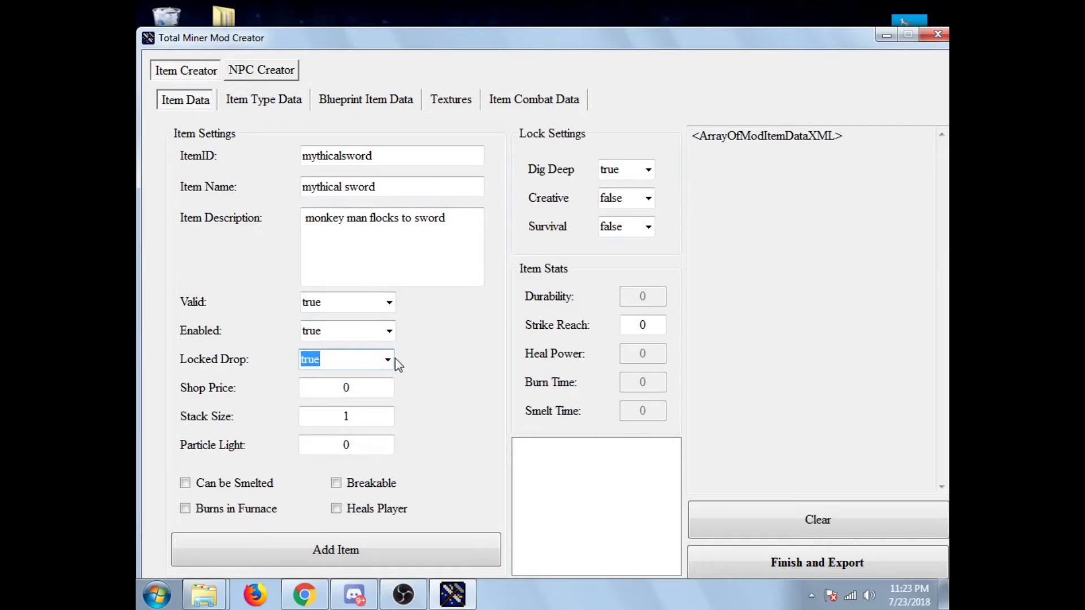
pyautogui.click(356, 389)
pyautogui.press('BackSpace')
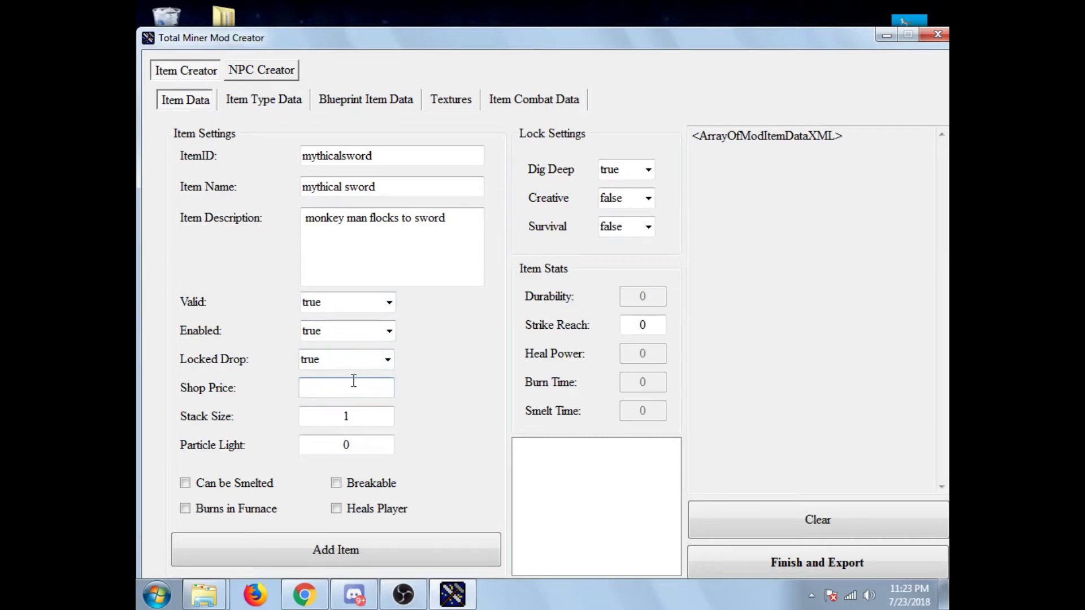
pyautogui.write('45636557347467')
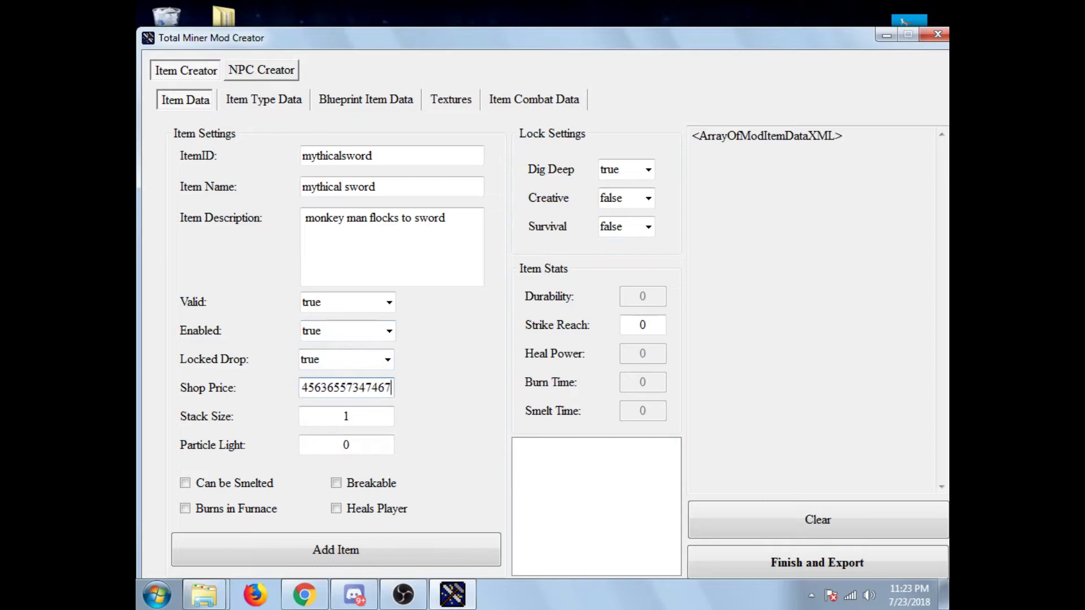
pyautogui.write('36457')
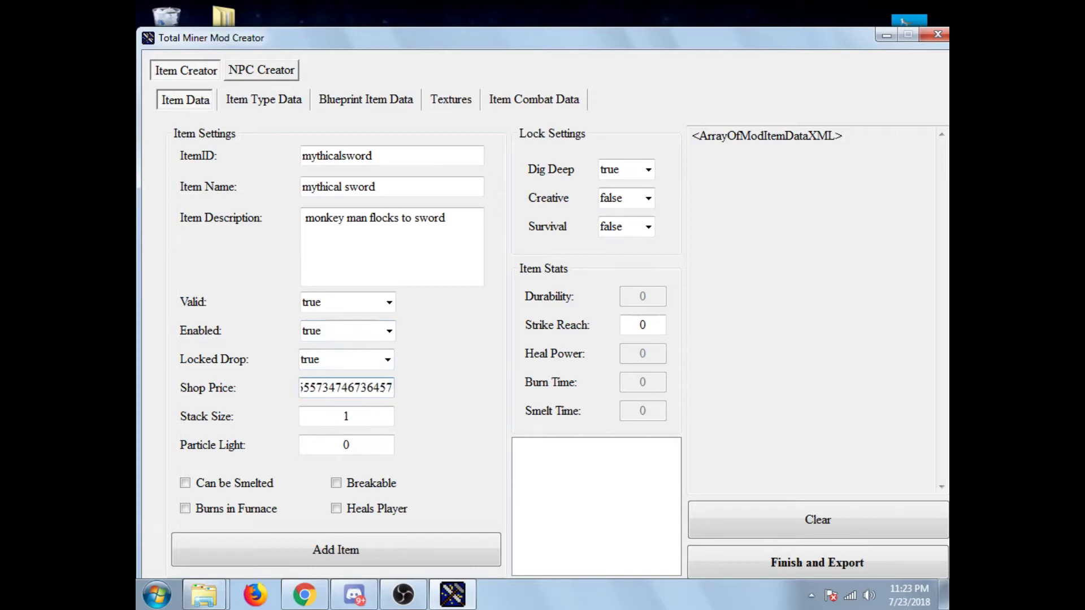
pyautogui.click(357, 412)
pyautogui.write('00')
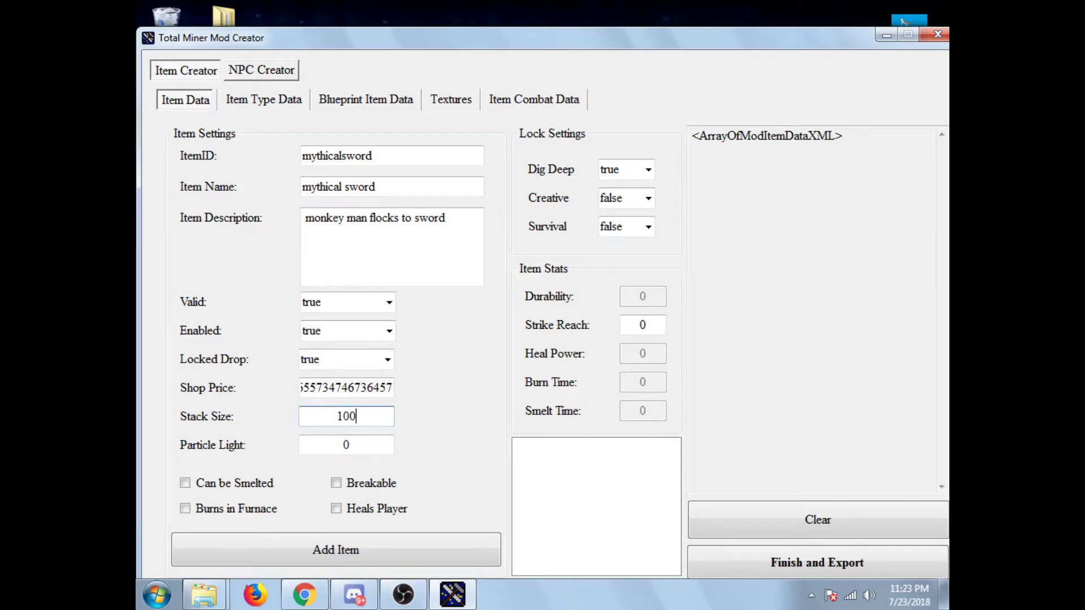
# Enable Can be Smelted, Burns in Furnace and Breakable for the item, leaving Heals Player off, and try to add it.
pyautogui.click(372, 444)
pyautogui.click(186, 484)
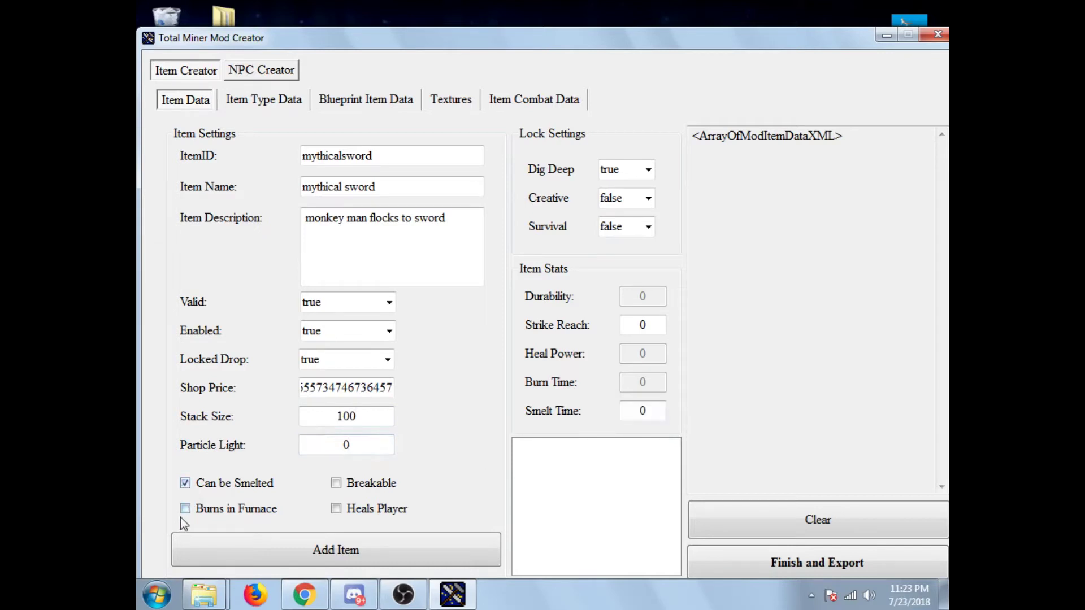
pyautogui.click(185, 509)
pyautogui.click(336, 509)
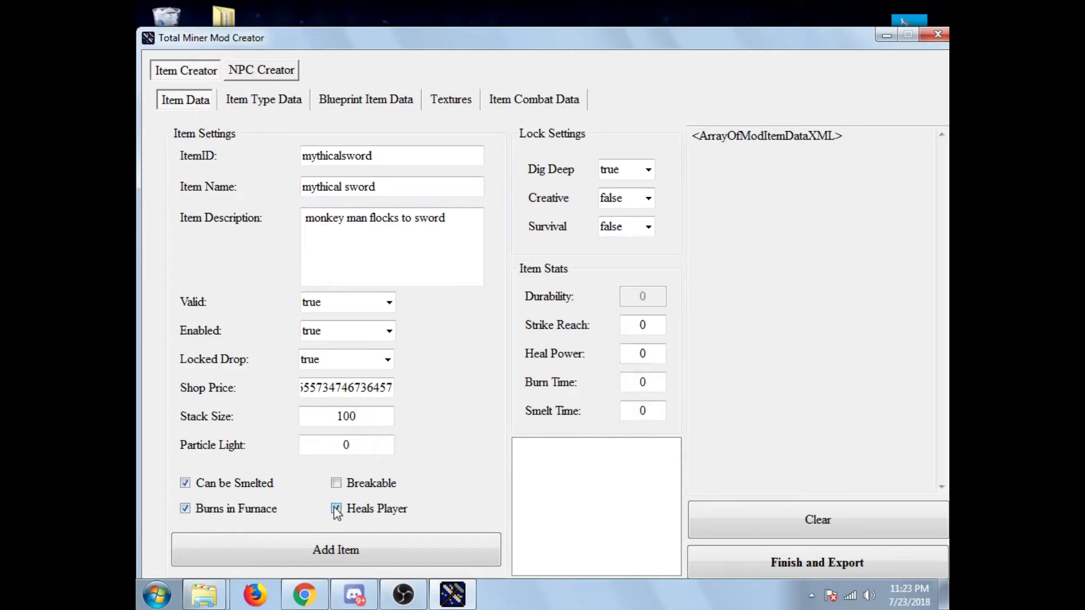
pyautogui.click(334, 510)
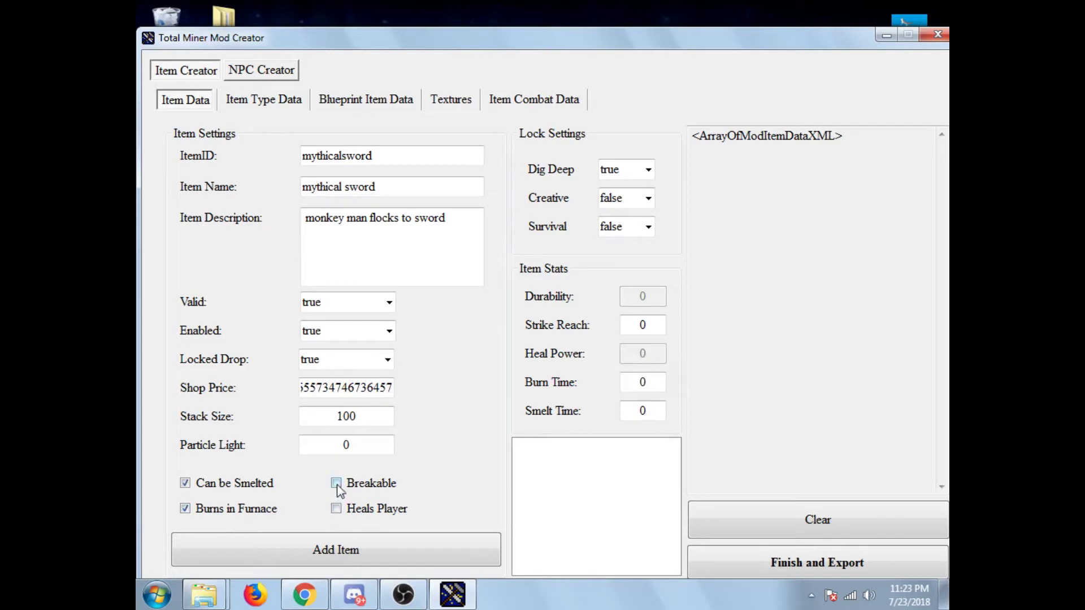
pyautogui.click(335, 484)
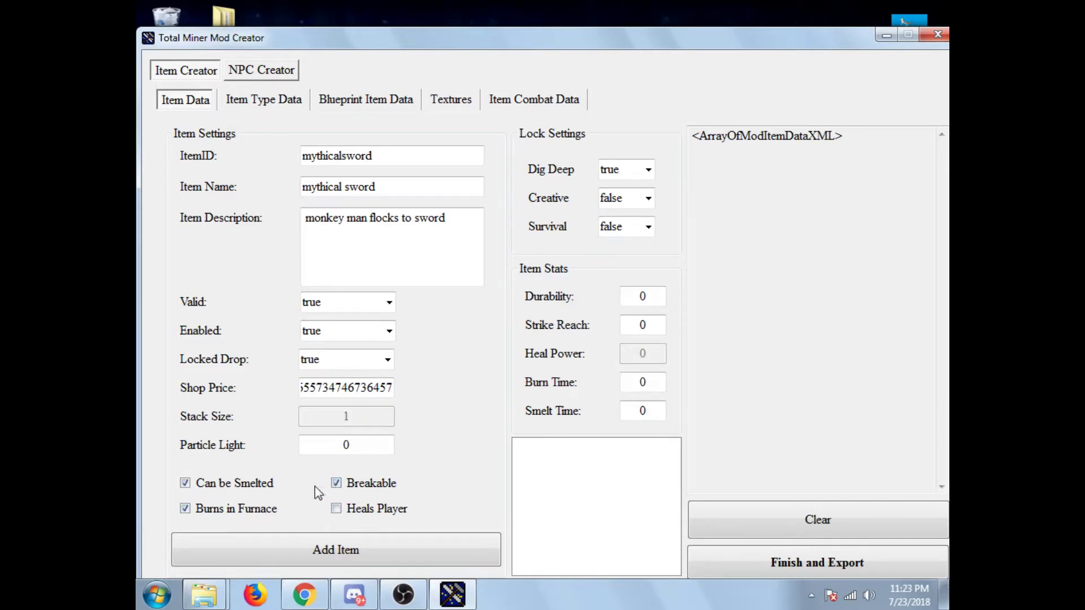
pyautogui.click(317, 550)
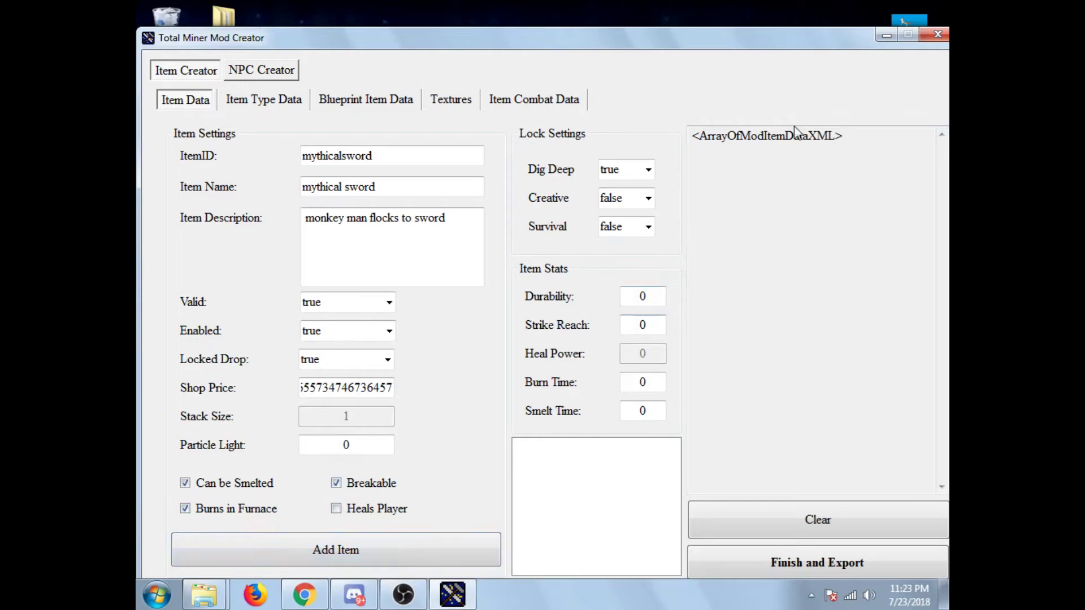
# Set the Dig Deep lock to false and the item's durability to 780.
pyautogui.click(647, 171)
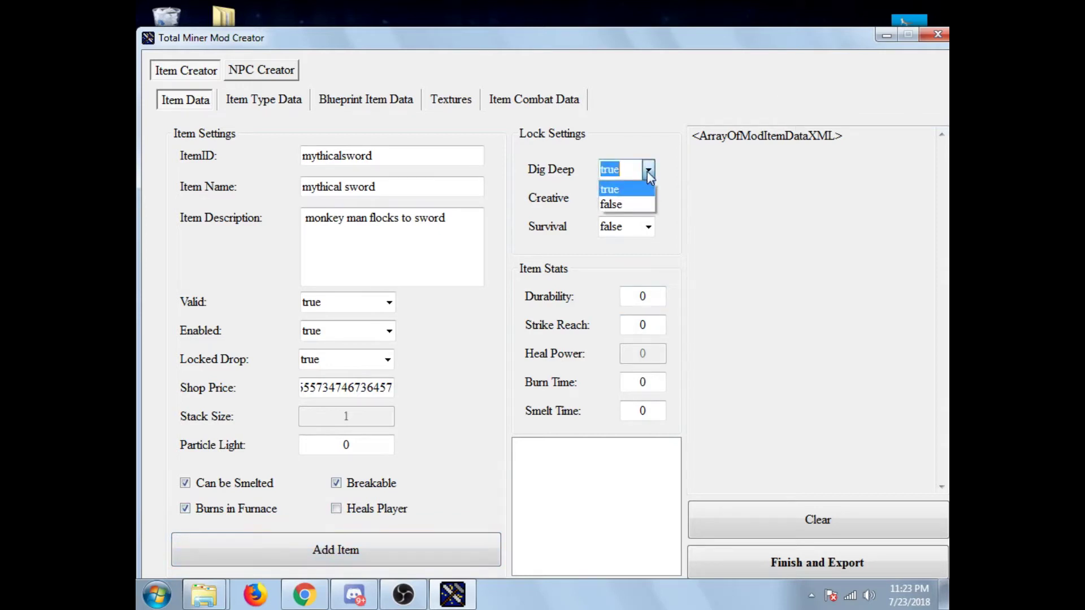
pyautogui.click(637, 204)
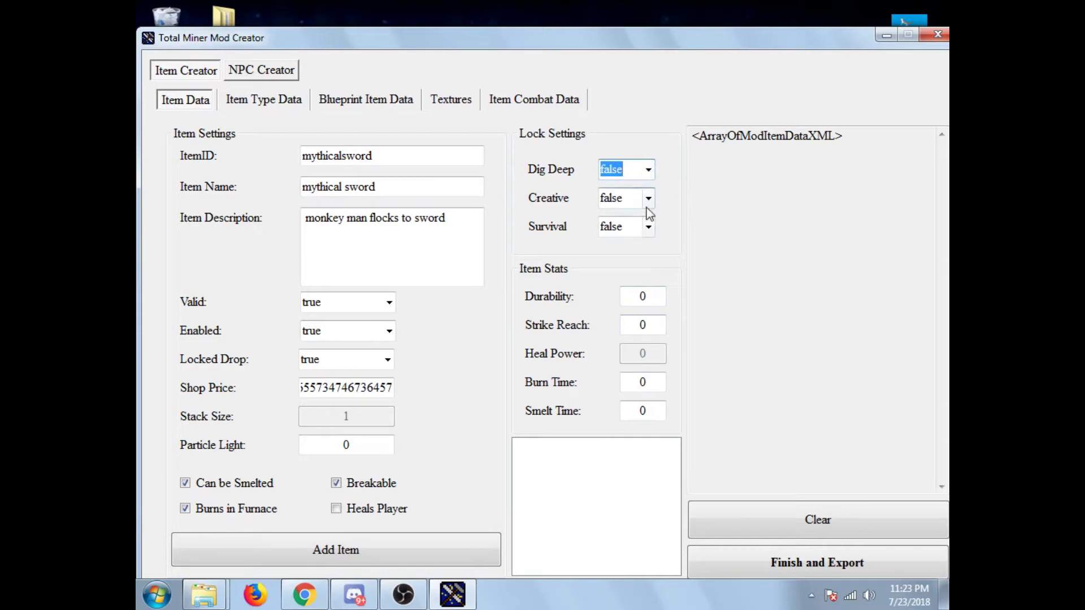
pyautogui.click(653, 296)
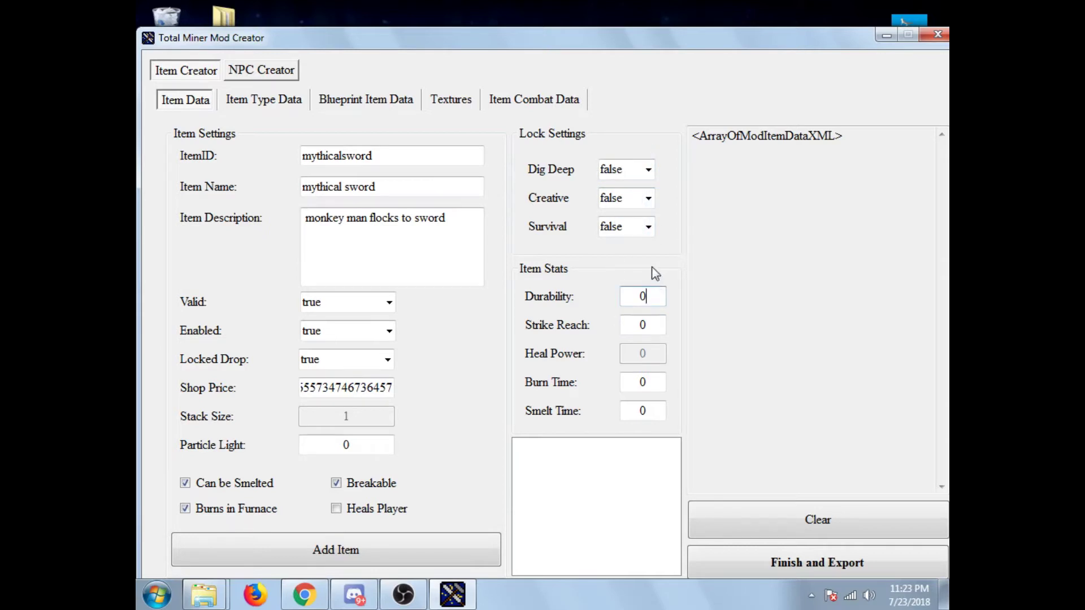
pyautogui.press('BackSpace')
pyautogui.write('780')
# Set the strike reach to 40, burn time to 5 and smelt time to 4, and add the item to the mod.
pyautogui.click(662, 332)
pyautogui.write('400')
pyautogui.click(650, 379)
pyautogui.press('BackSpace')
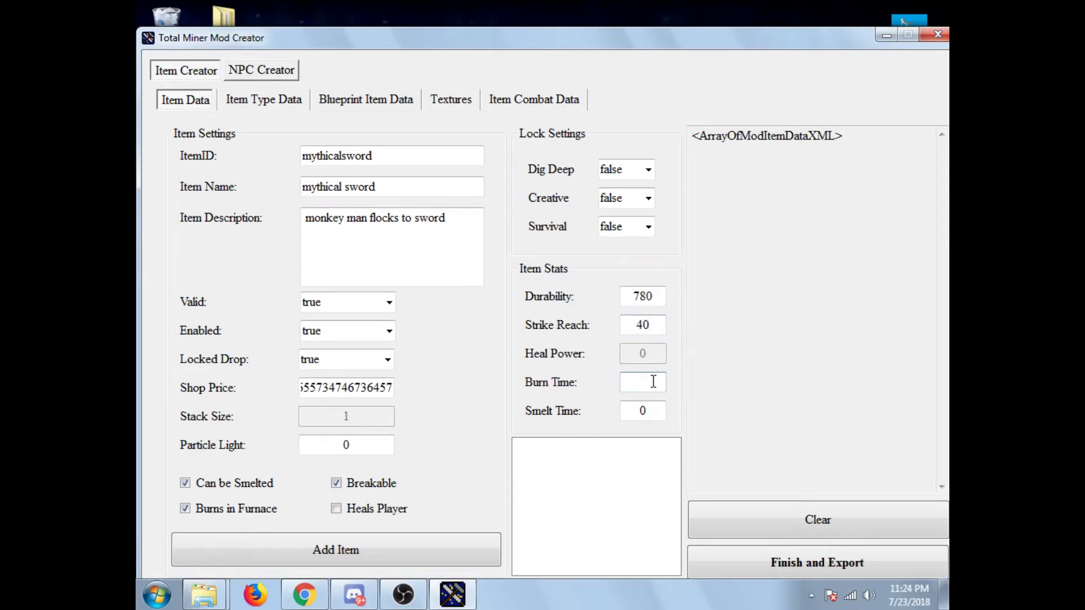
pyautogui.write('5')
pyautogui.click(658, 410)
pyautogui.press('BackSpace')
pyautogui.write('4')
pyautogui.click(395, 550)
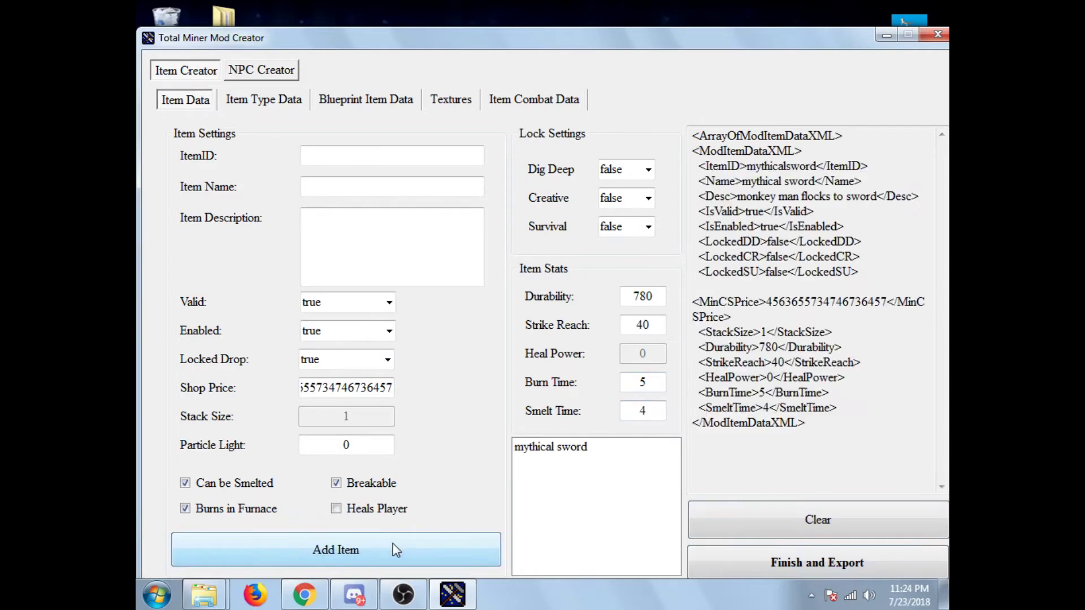
# Enter mythicalsword as the ItemID in the item type data.
pyautogui.click(285, 102)
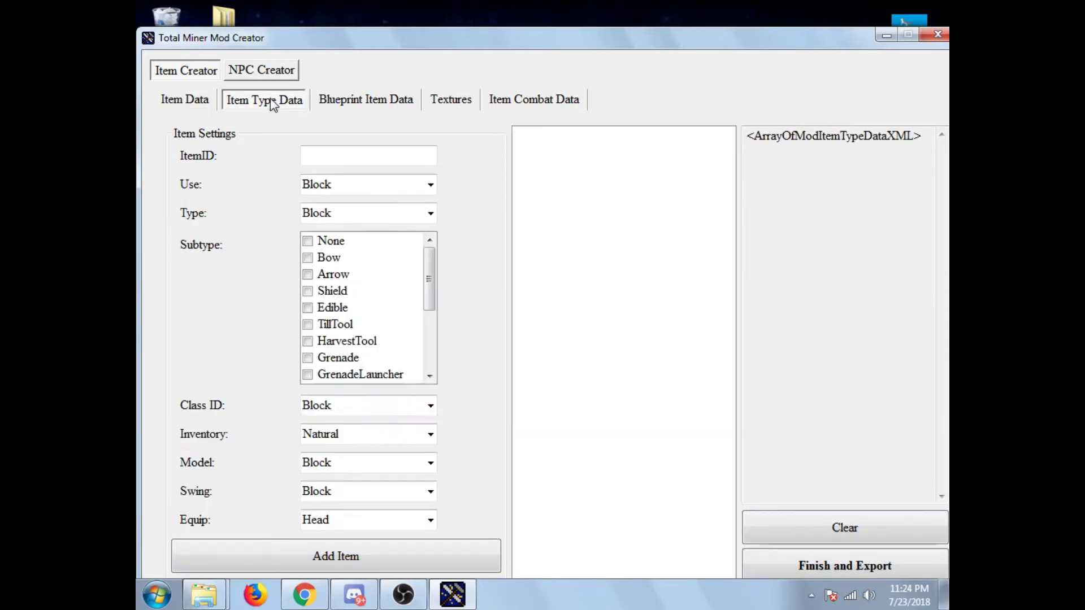
pyautogui.click(345, 154)
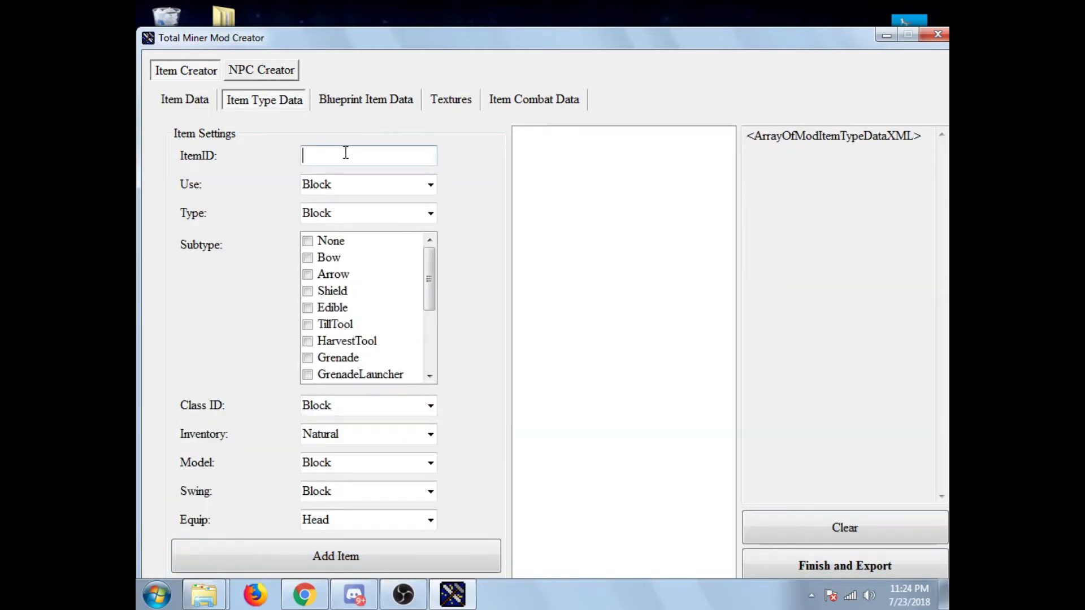
pyautogui.write('mythicalsword')
# Set both the Use and the Type of the mythicalsword entry to Item.
pyautogui.click(397, 179)
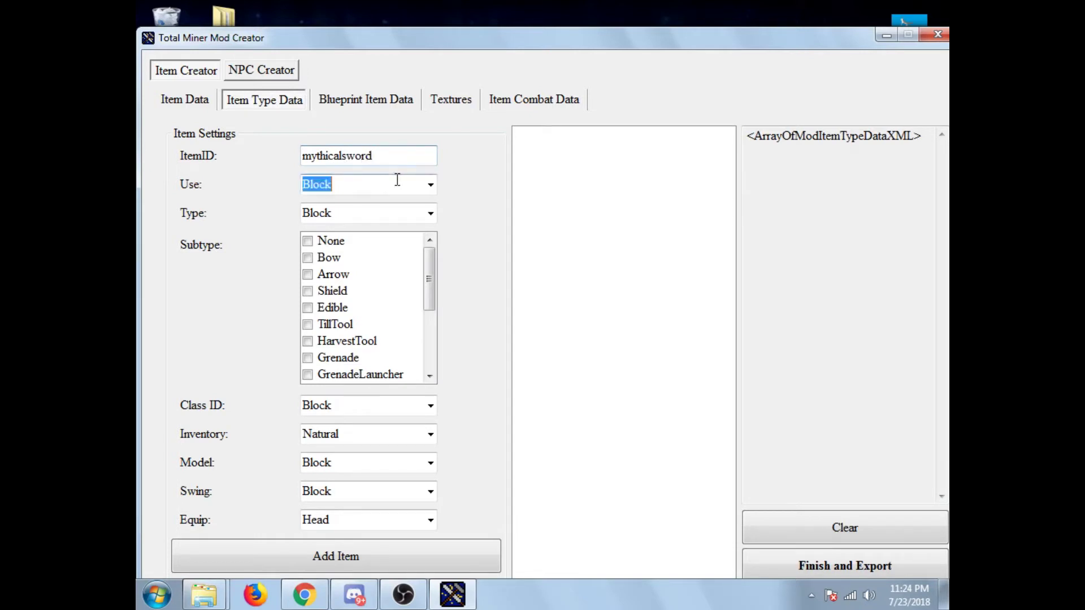
pyautogui.click(431, 184)
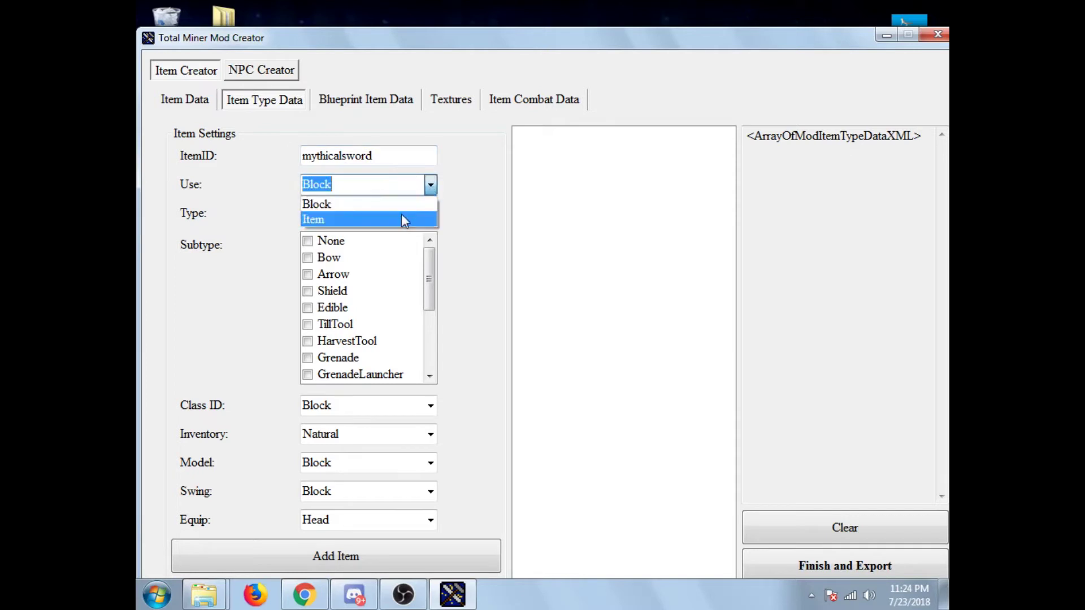
pyautogui.click(402, 219)
pyautogui.click(418, 213)
pyautogui.click(424, 219)
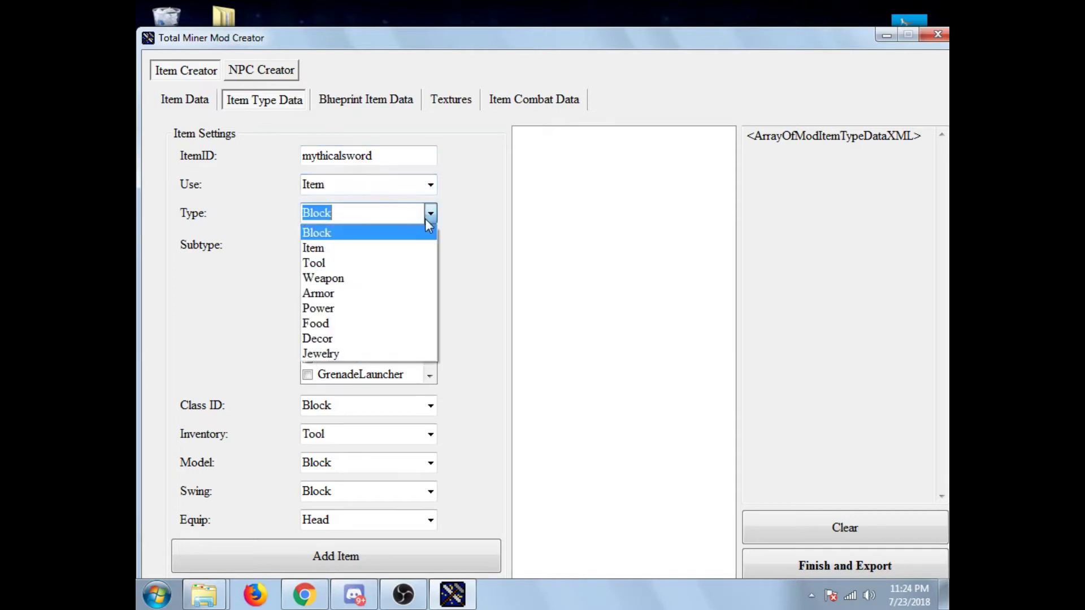
pyautogui.click(395, 245)
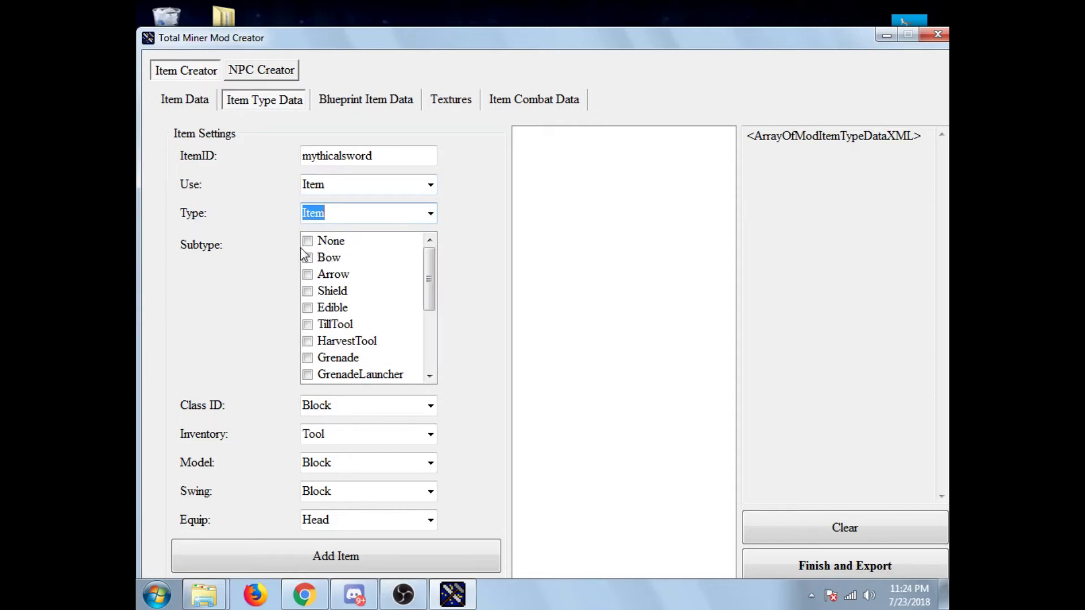
# Choose None as the subtype of the mythicalsword entry.
pyautogui.click(305, 247)
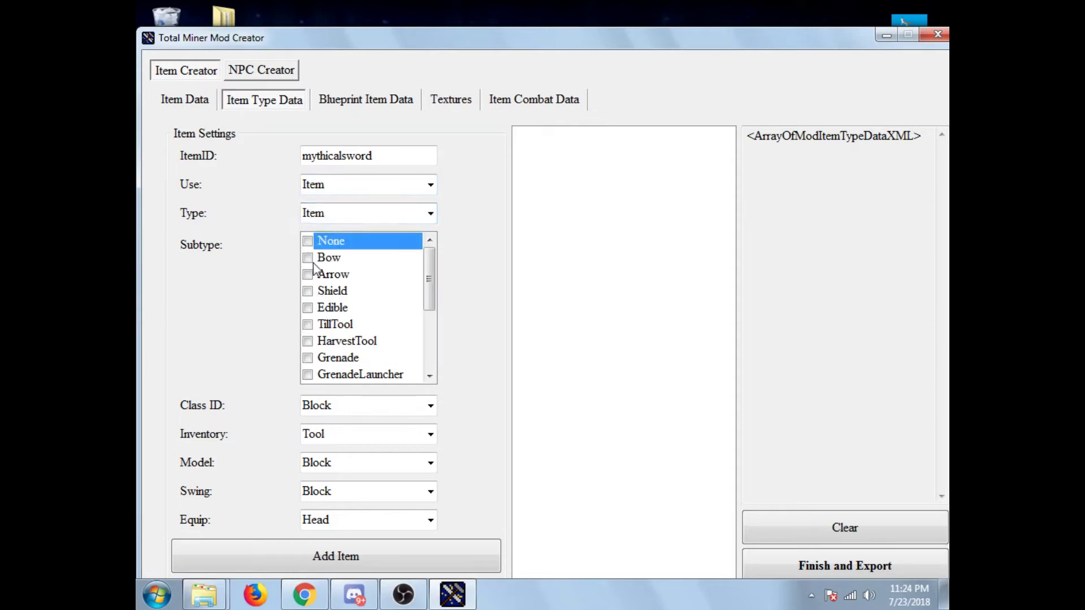
pyautogui.click(307, 241)
pyautogui.scroll(-3, 293, 262)
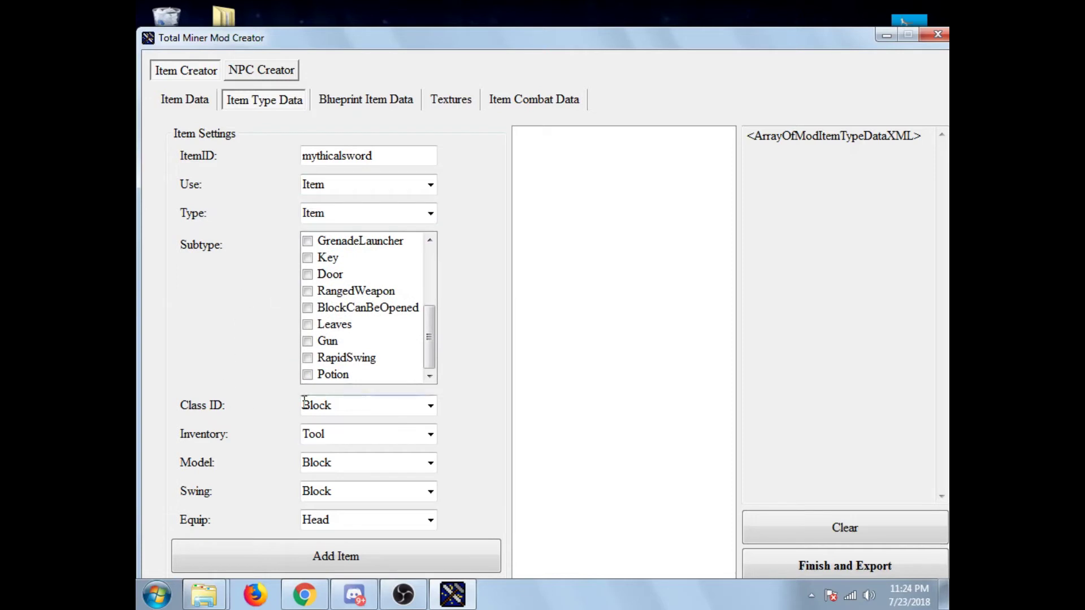
# Set the mythicalsword entry's Class ID to SledgeHammer and its Inventory category to Weapon.
pyautogui.click(360, 406)
pyautogui.click(431, 407)
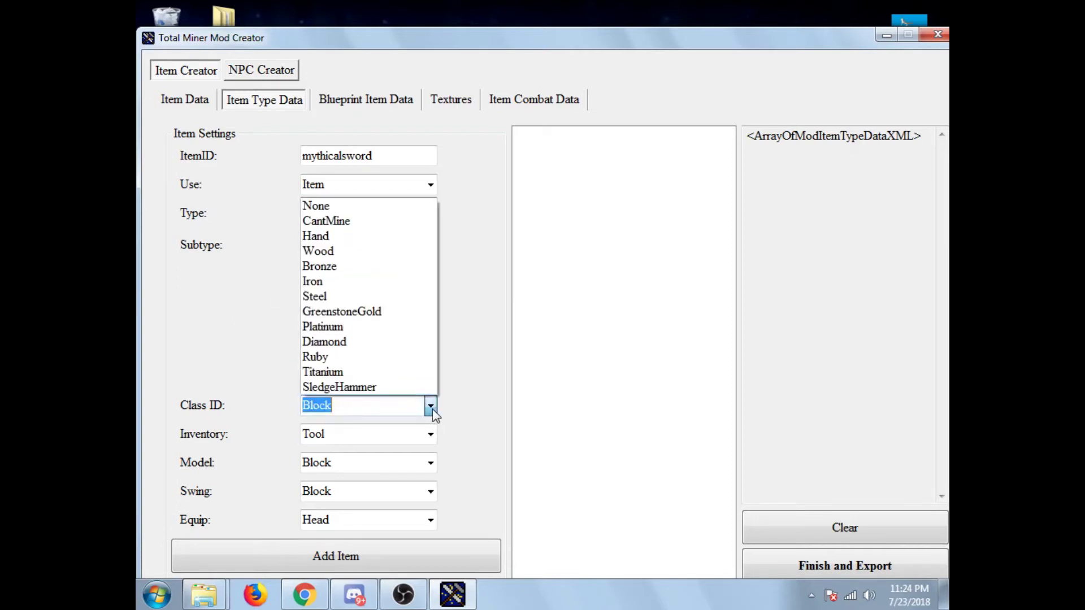
pyautogui.click(386, 380)
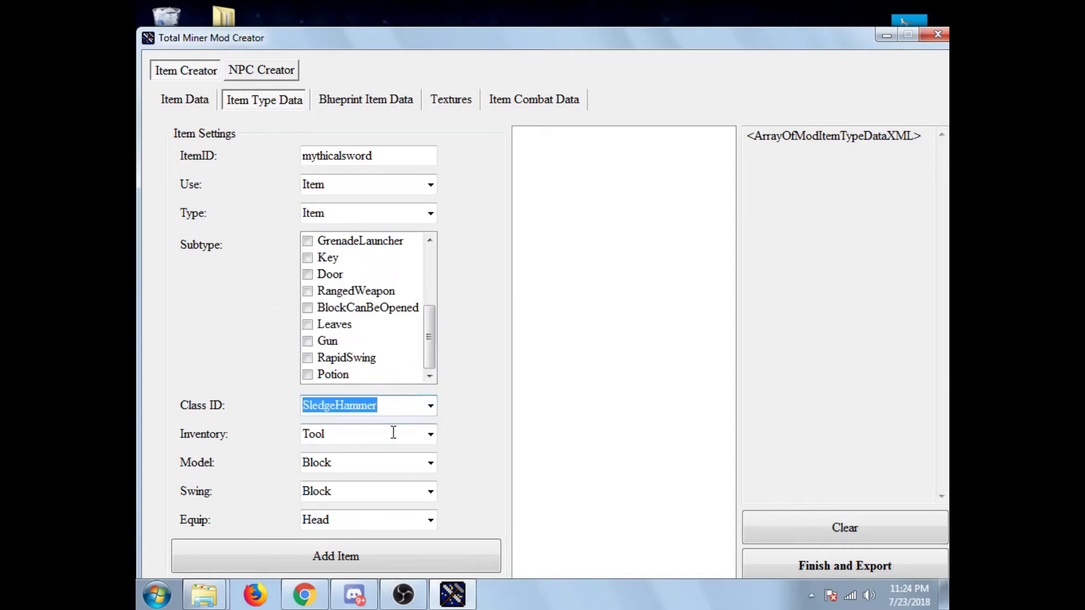
pyautogui.click(431, 435)
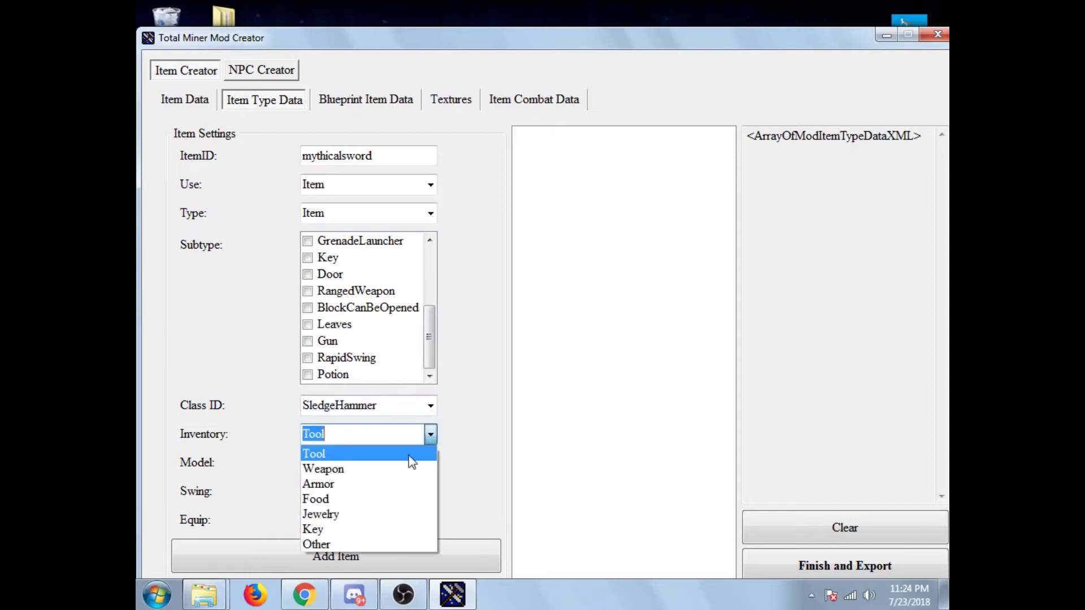
pyautogui.click(399, 467)
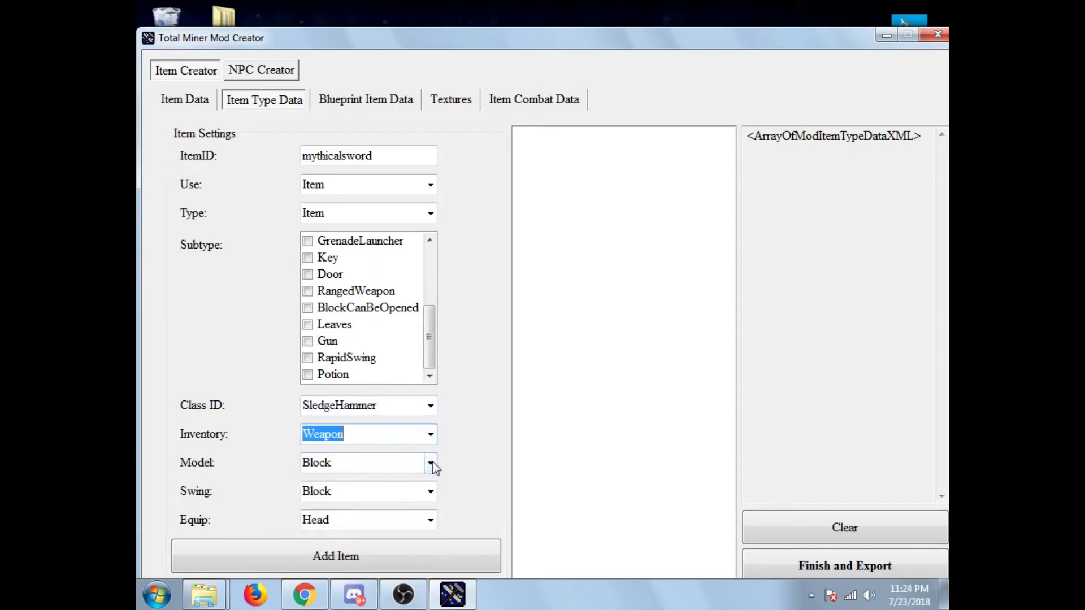
# Set the mythicalsword entry's Model to Door and its Swing to Bow.
pyautogui.click(430, 463)
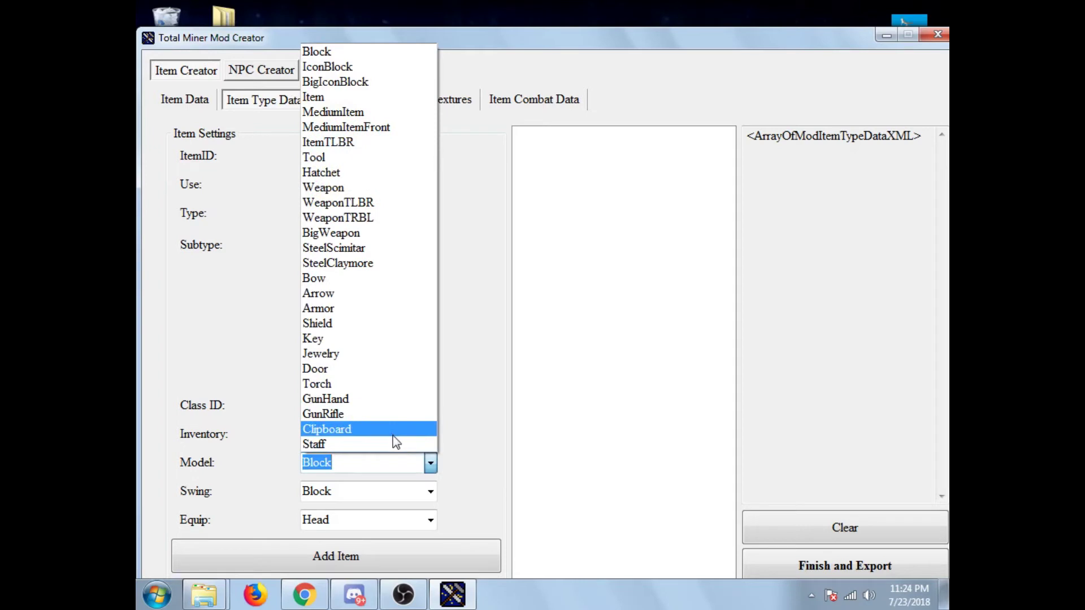
pyautogui.click(387, 368)
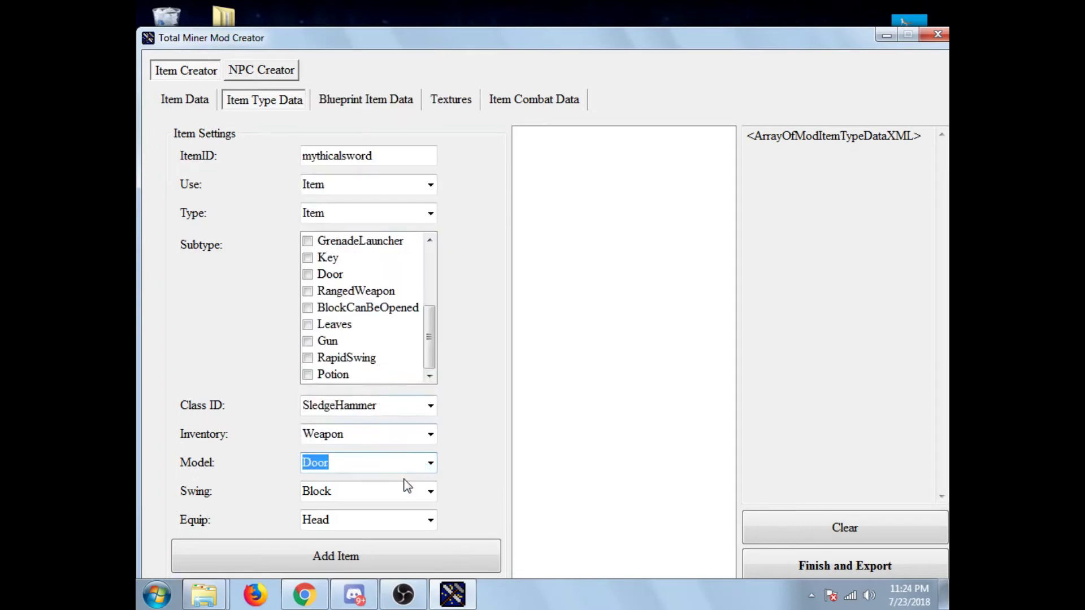
pyautogui.click(432, 492)
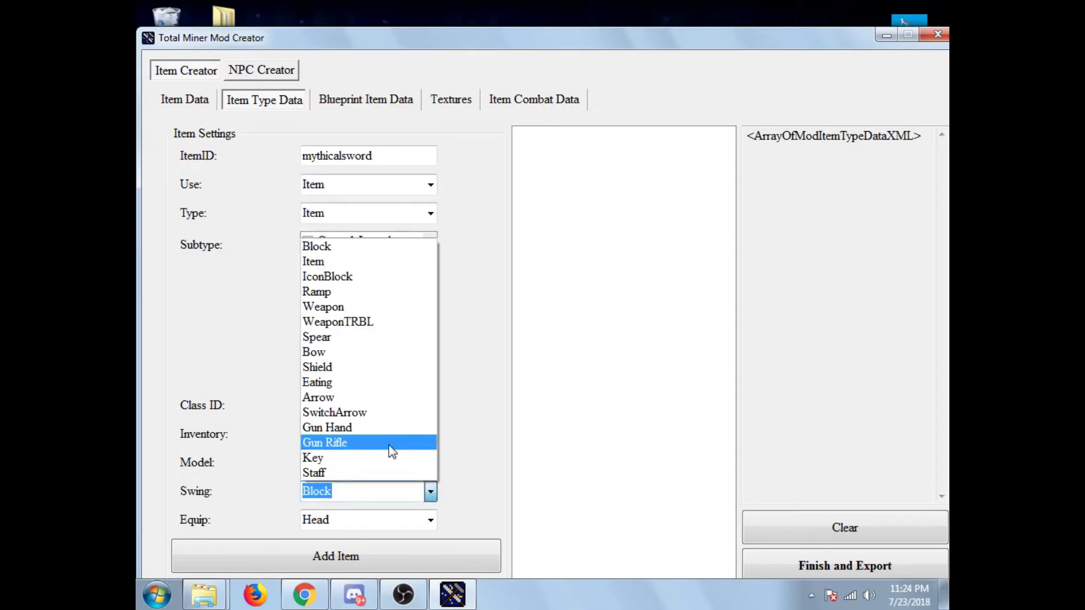
pyautogui.click(370, 355)
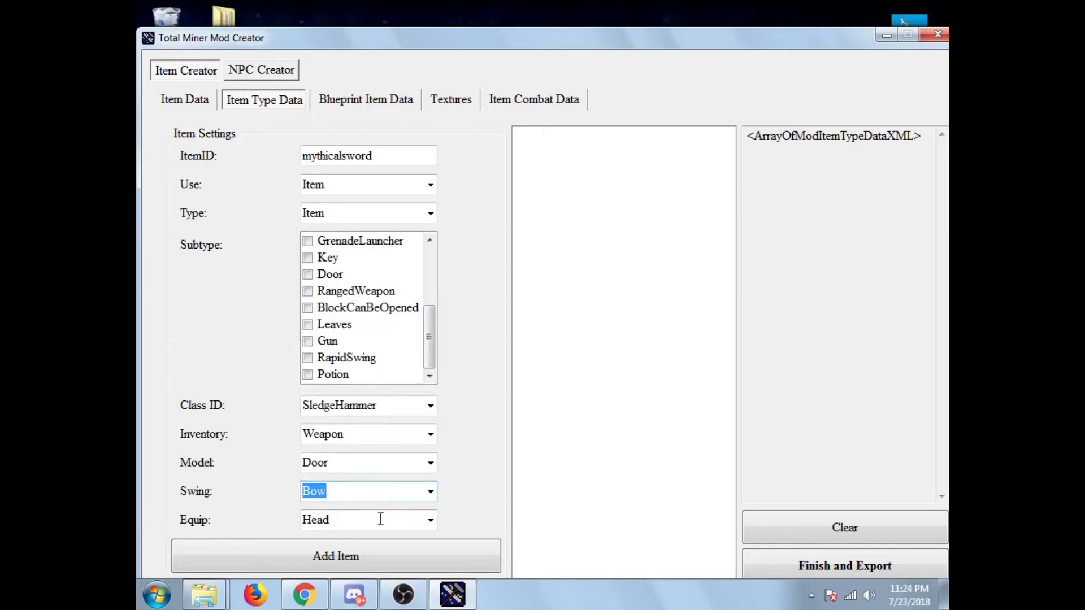
# Set the Equip slot to Feet and add the mythicalsword entry to the item type data.
pyautogui.click(430, 519)
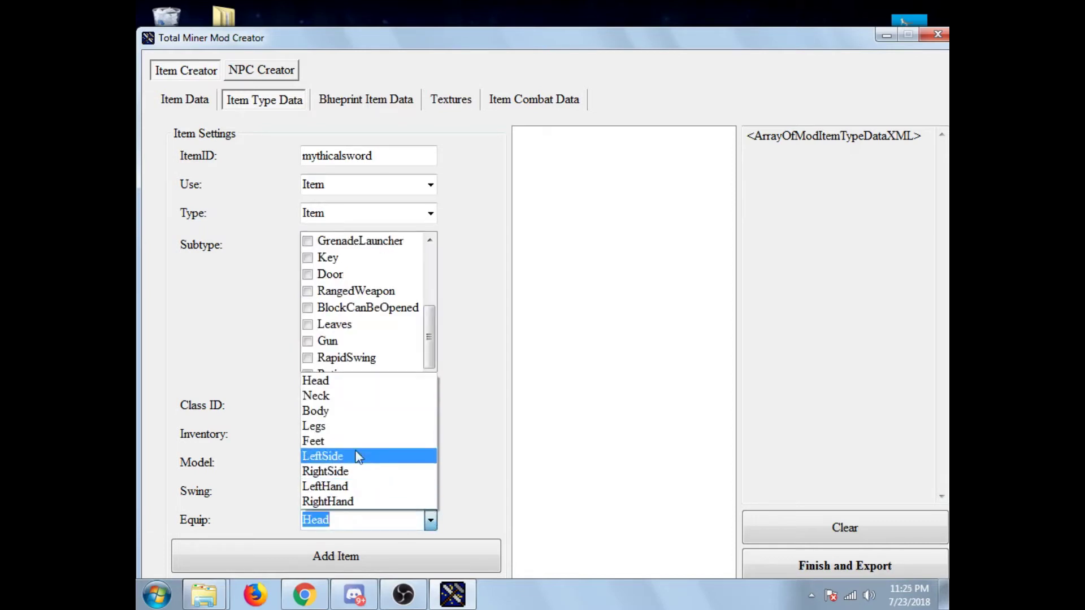
pyautogui.click(345, 436)
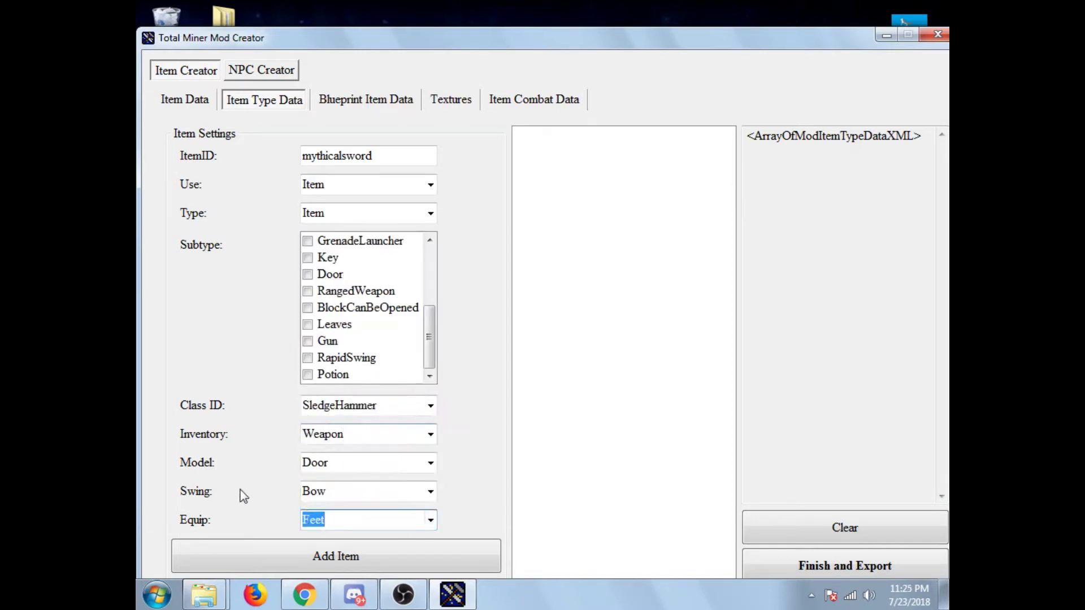
pyautogui.press('Down')
pyautogui.click(364, 521)
pyautogui.click(431, 519)
pyautogui.click(314, 444)
pyautogui.click(340, 555)
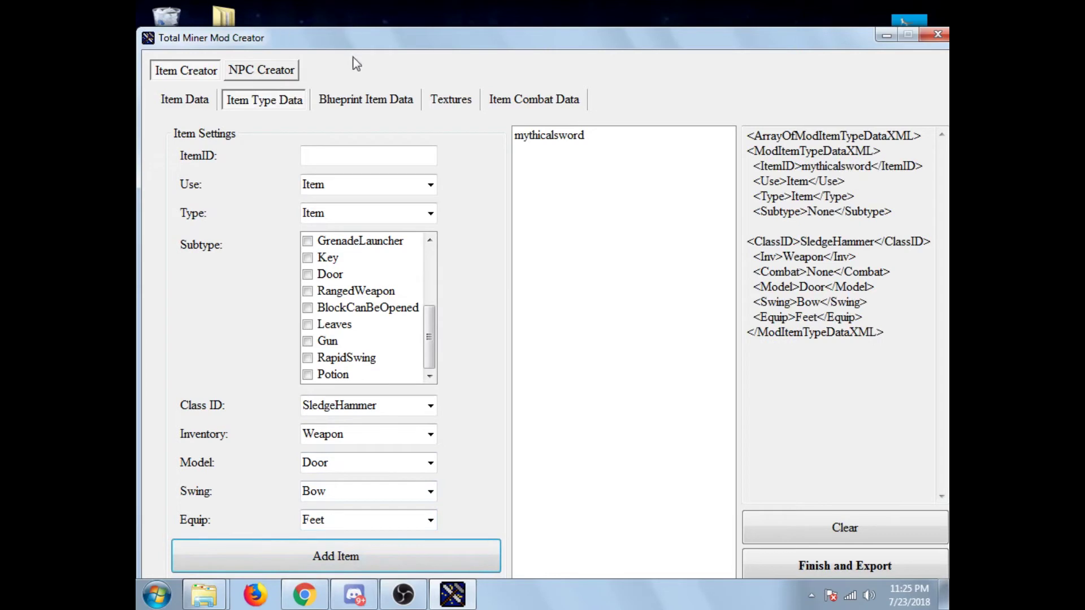
# Enter mythicalsword as the ItemID in the blueprint item data.
pyautogui.click(328, 102)
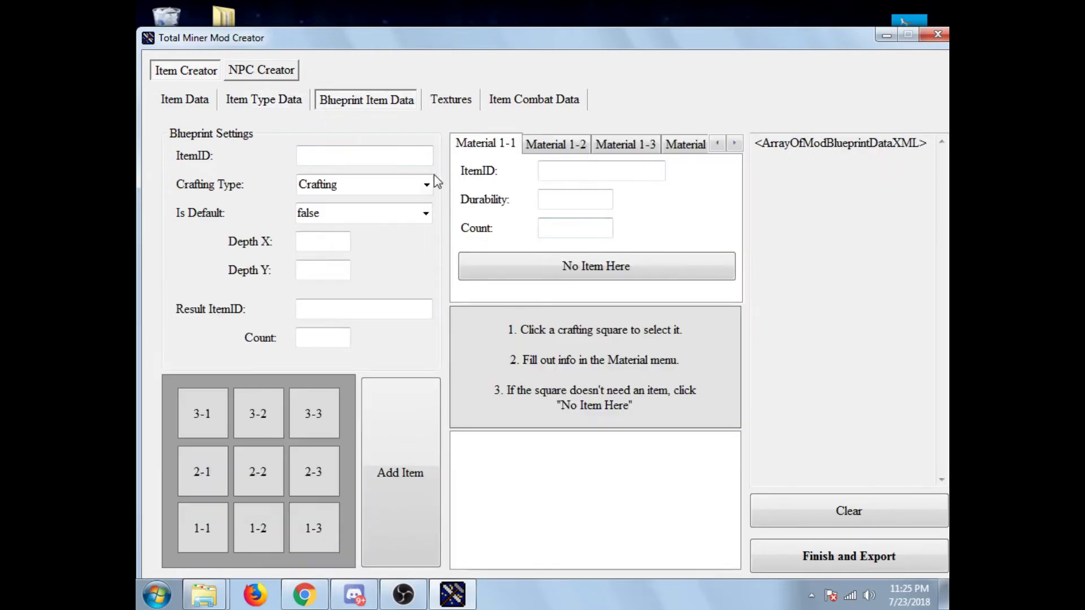
pyautogui.click(315, 154)
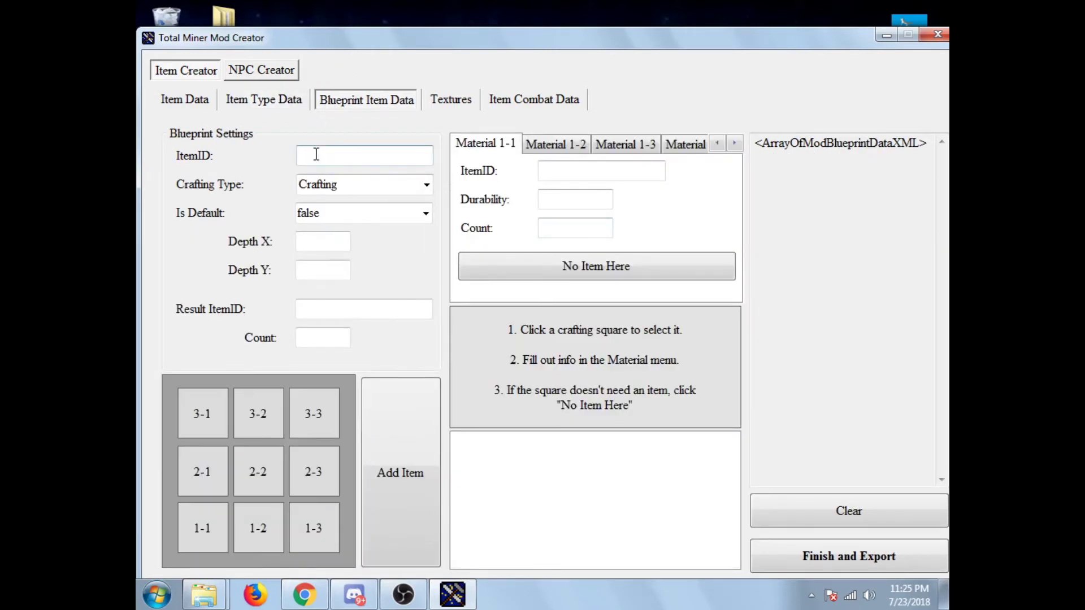
pyautogui.write('mythicas')
pyautogui.write('word')
# Set the blueprint's Crafting Type to Furnace and Is Default to true.
pyautogui.click(372, 183)
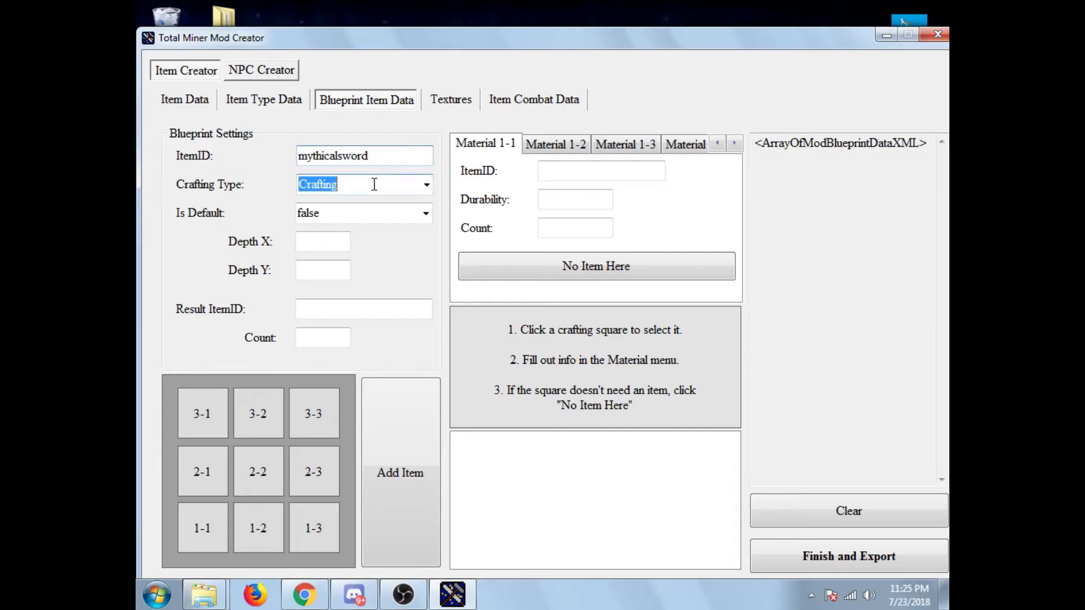
pyautogui.click(426, 185)
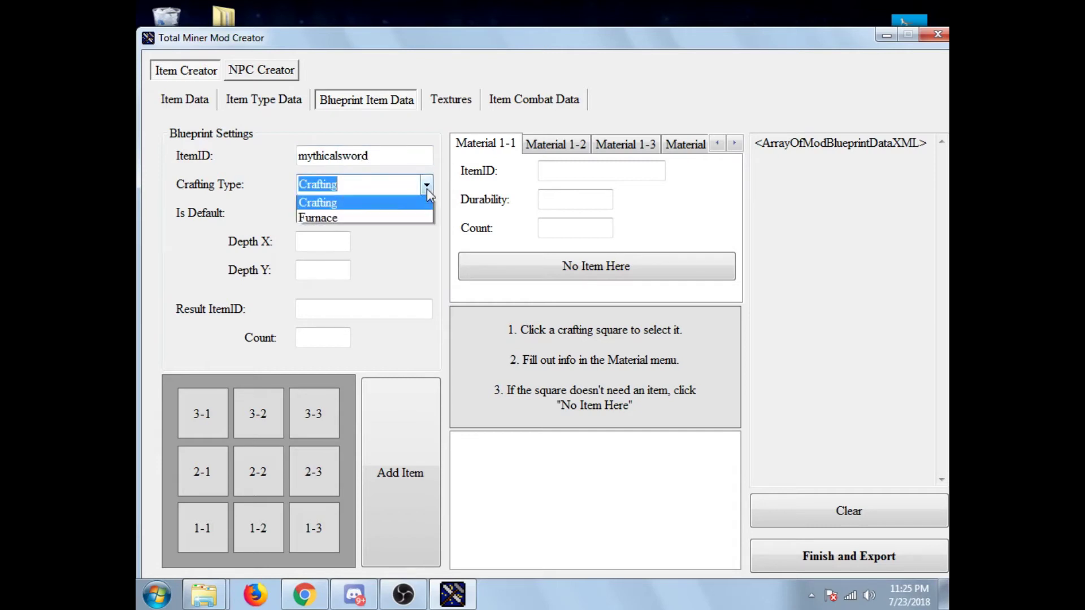
pyautogui.click(388, 219)
pyautogui.click(421, 220)
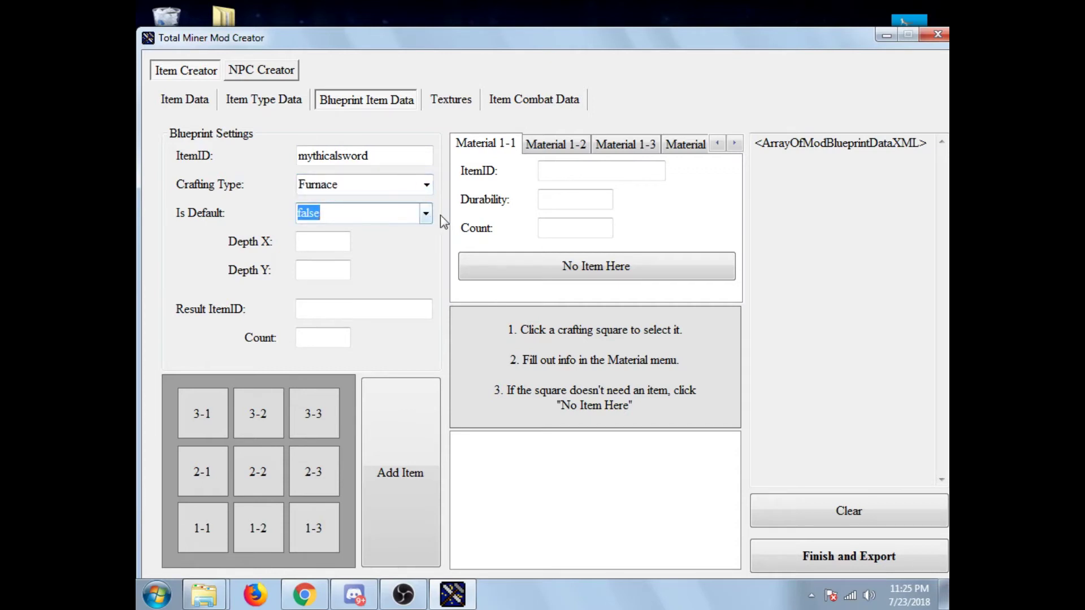
pyautogui.click(425, 214)
pyautogui.click(399, 229)
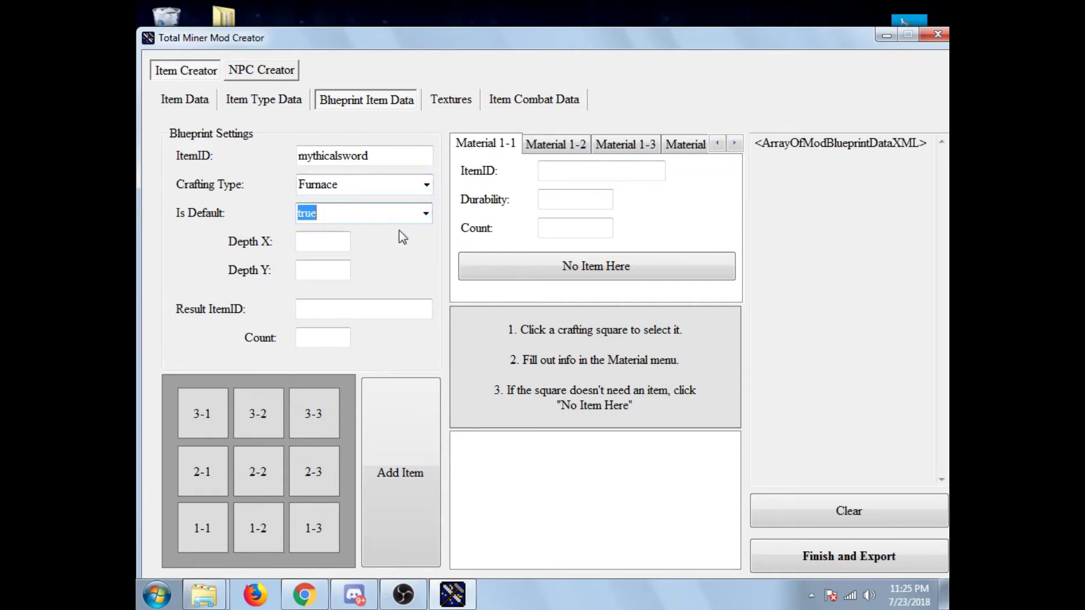
# Enter turkey as the blueprint's Result ItemID with a count of 4.
pyautogui.click(322, 240)
pyautogui.click(343, 304)
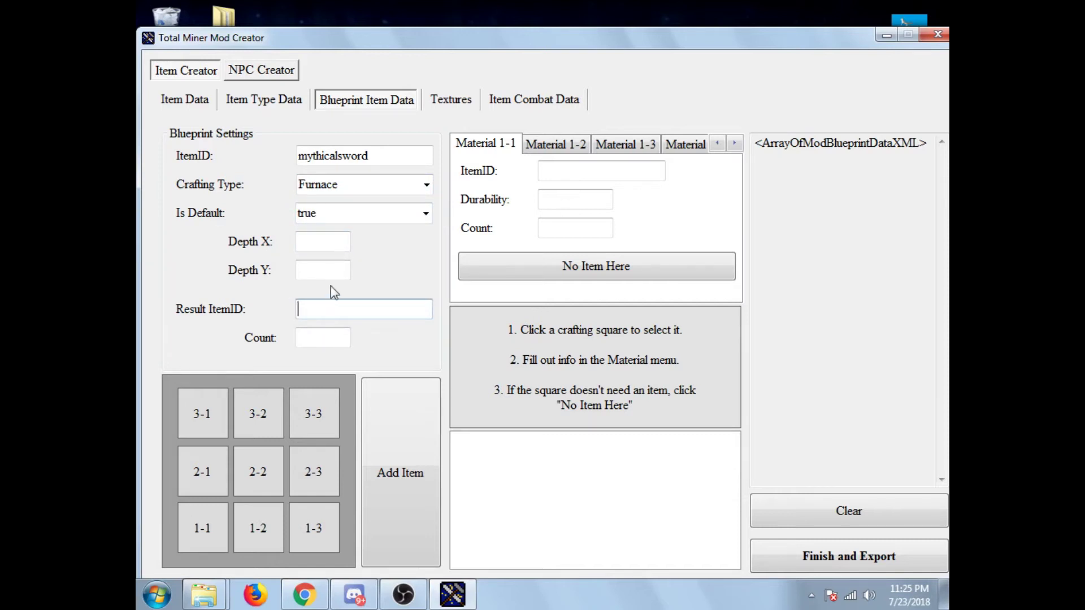
pyautogui.write('turkey')
pyautogui.click(315, 338)
pyautogui.write('4')
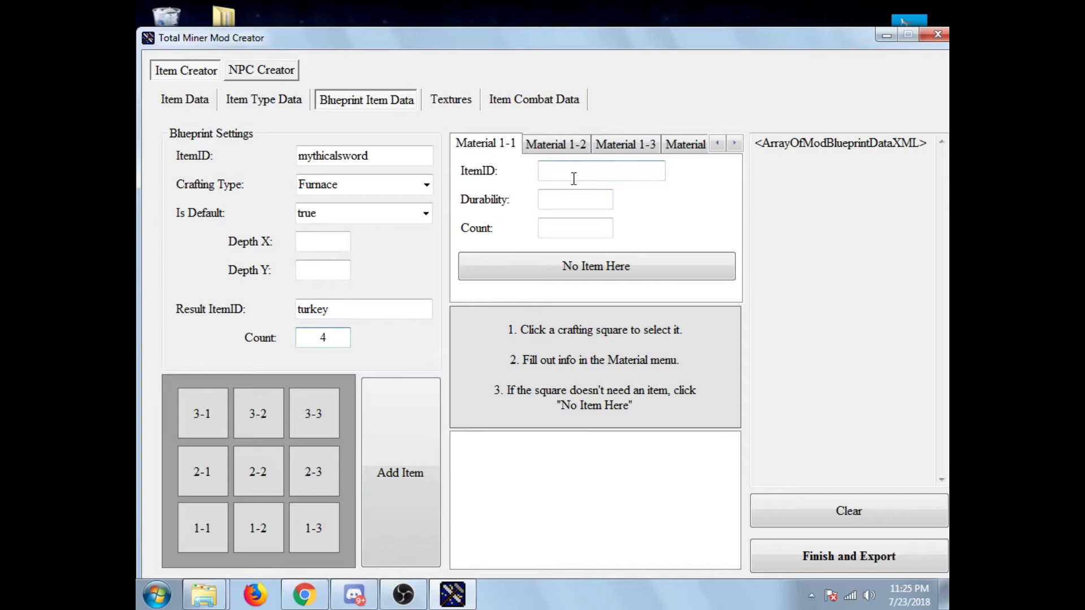
# Assign wood as the material for crafting square 3-1 and stick for square 3-2.
pyautogui.click(206, 420)
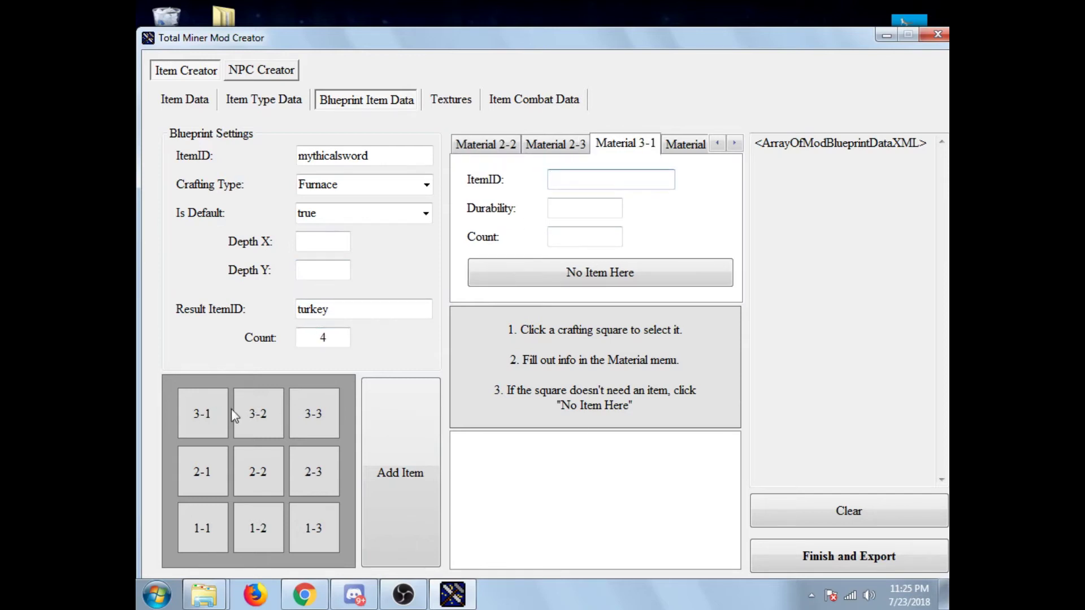
pyautogui.click(253, 414)
pyautogui.click(215, 416)
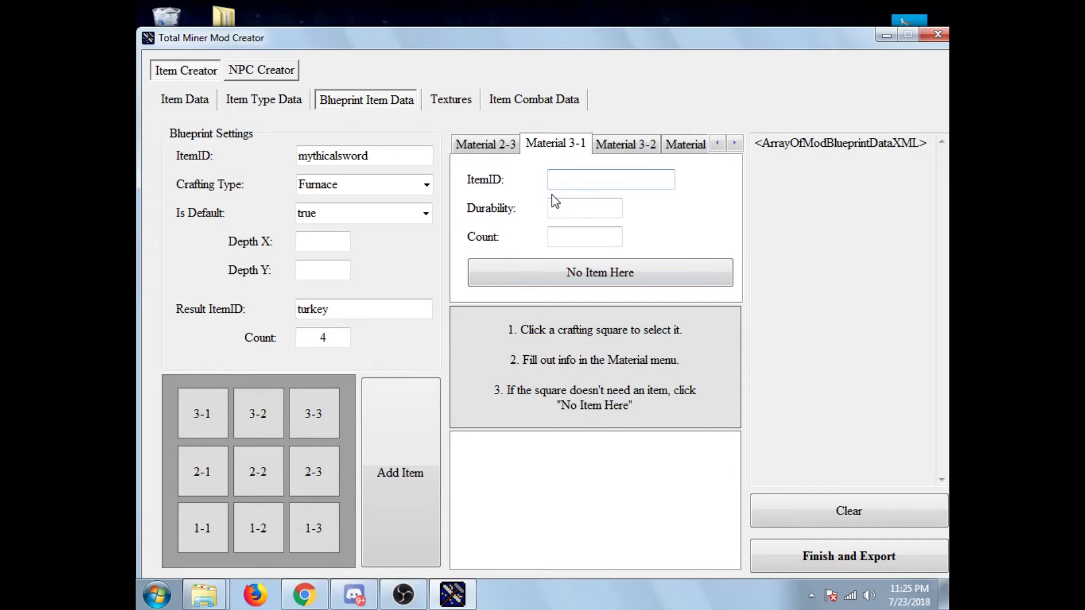
pyautogui.write('wood')
pyautogui.click(627, 144)
pyautogui.click(621, 186)
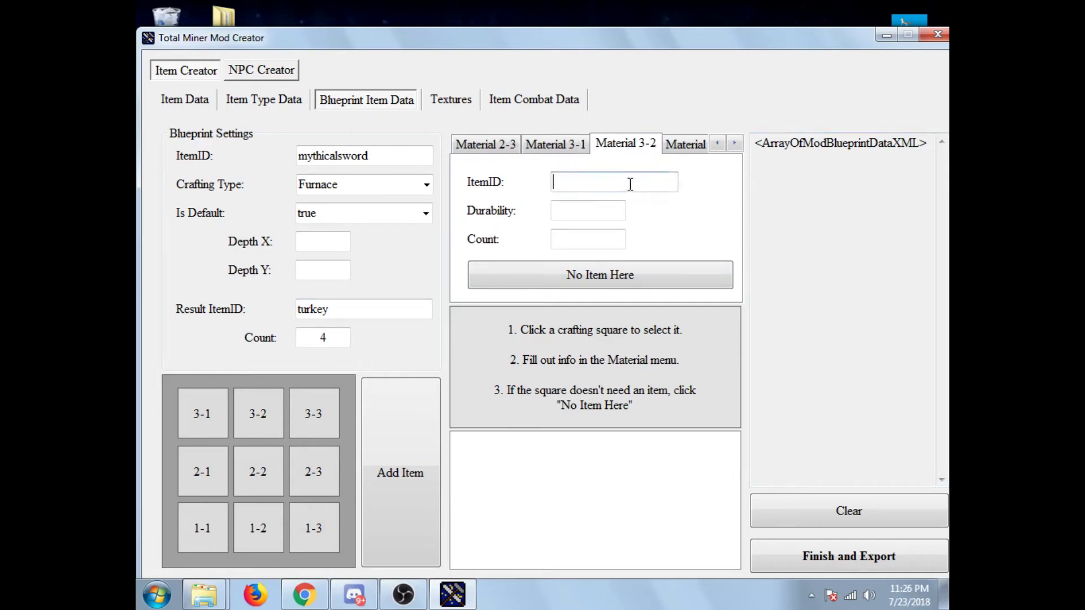
pyautogui.write('stick')
# Enter rasta as the material ItemID for crafting square 3-3.
pyautogui.click(678, 145)
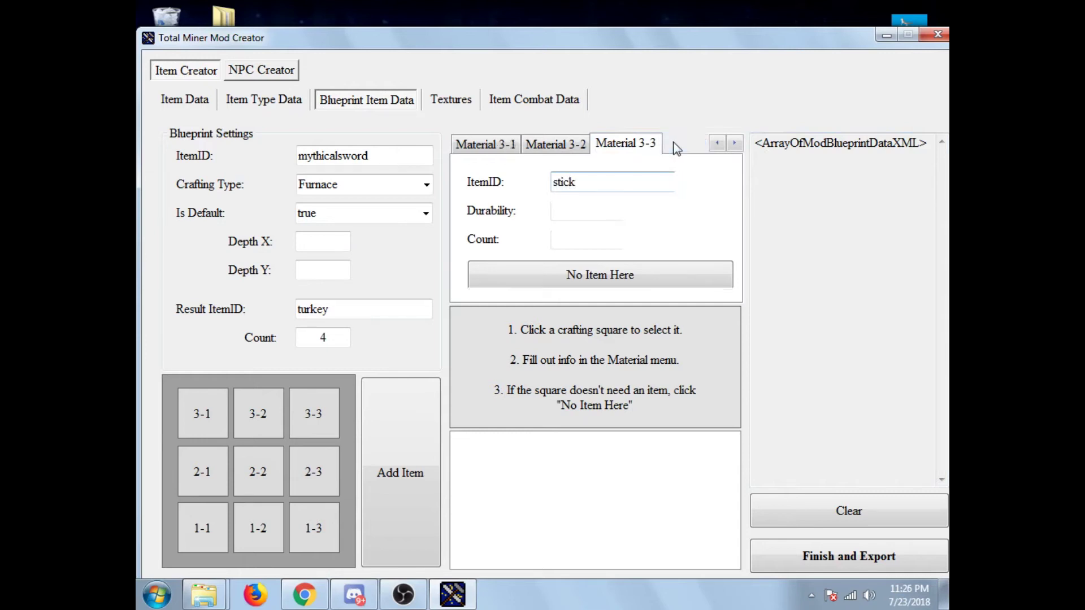
pyautogui.click(635, 174)
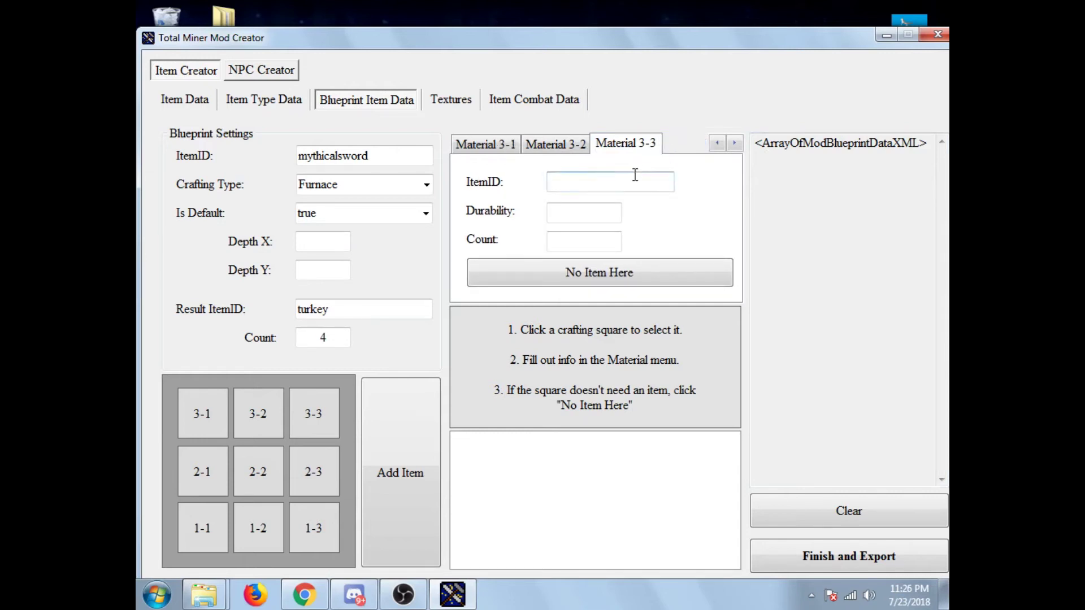
pyautogui.write('rasrt')
pyautogui.press('BackSpace')
pyautogui.press('BackSpace')
pyautogui.write('tas')
pyautogui.press('BackSpace')
# Add the mythicalsword blueprint to the blueprint item data.
pyautogui.click(443, 102)
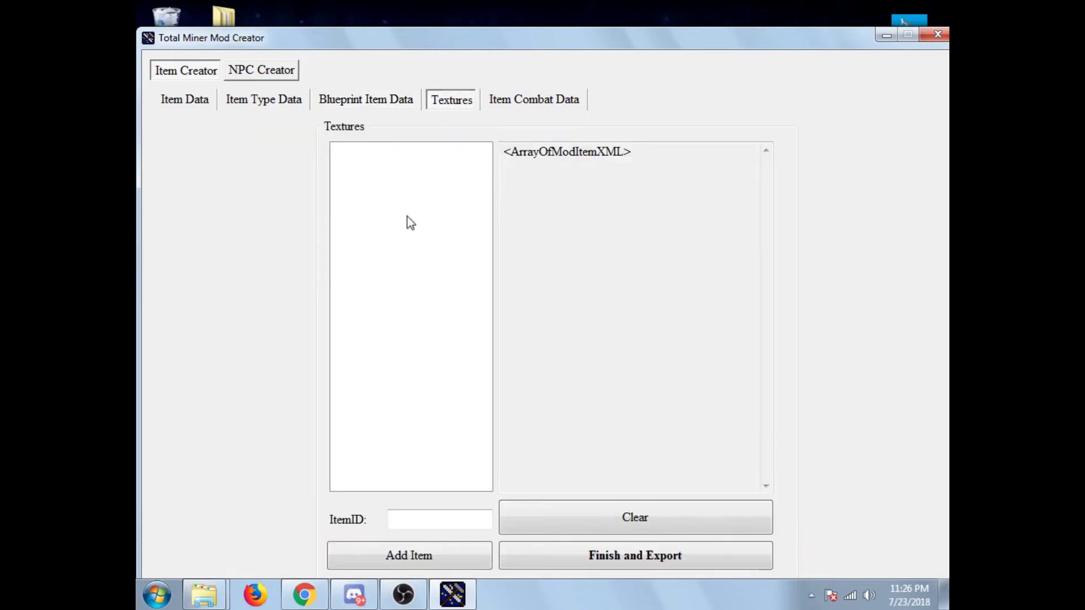
pyautogui.click(388, 101)
pyautogui.click(374, 418)
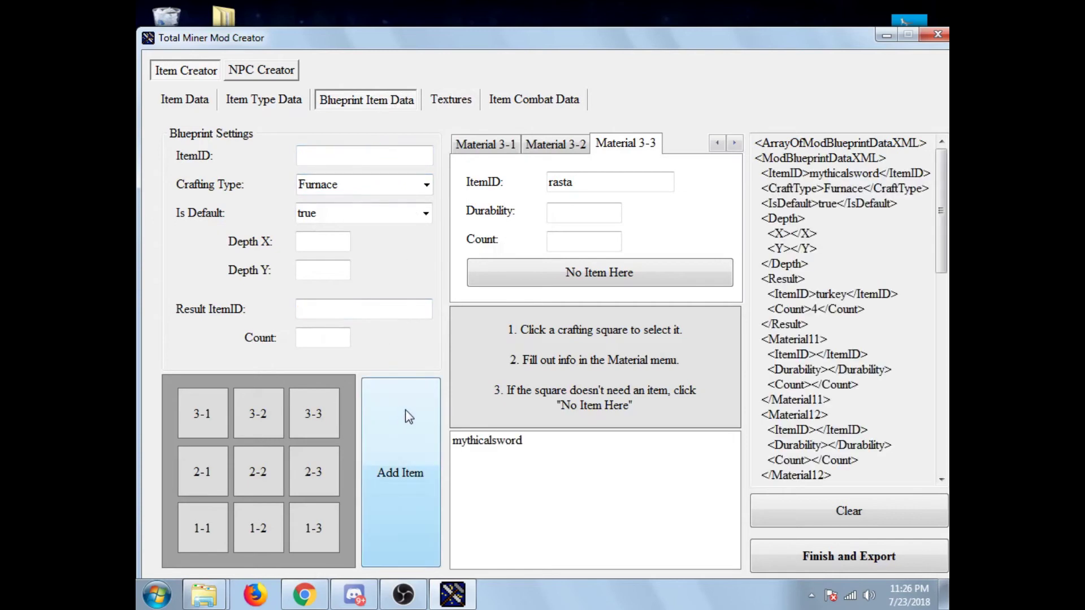
# Add an entry with a blank ItemID to the textures data.
pyautogui.click(436, 105)
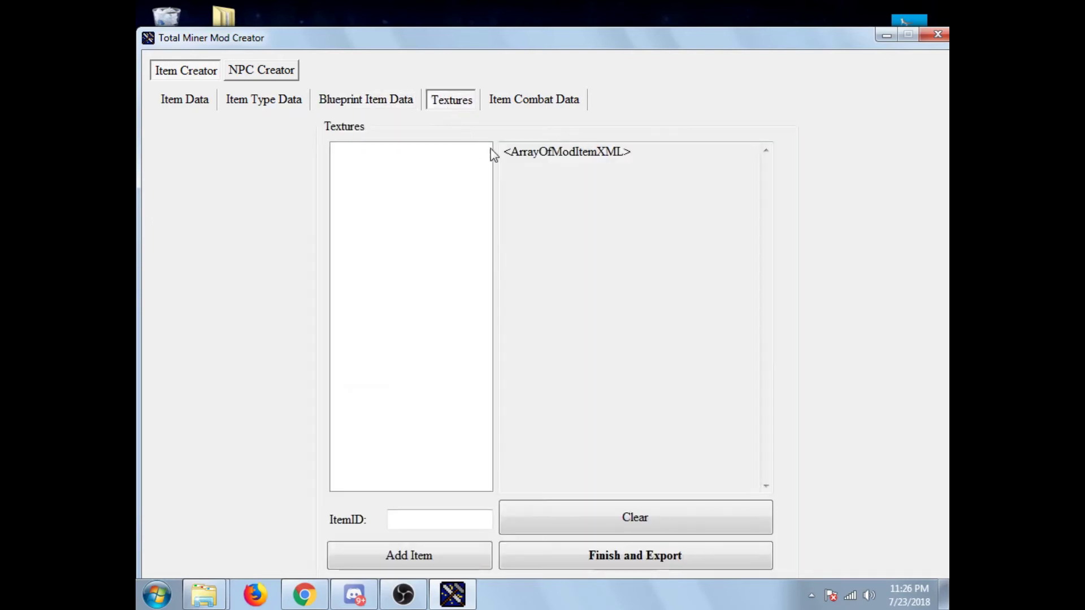
pyautogui.click(437, 559)
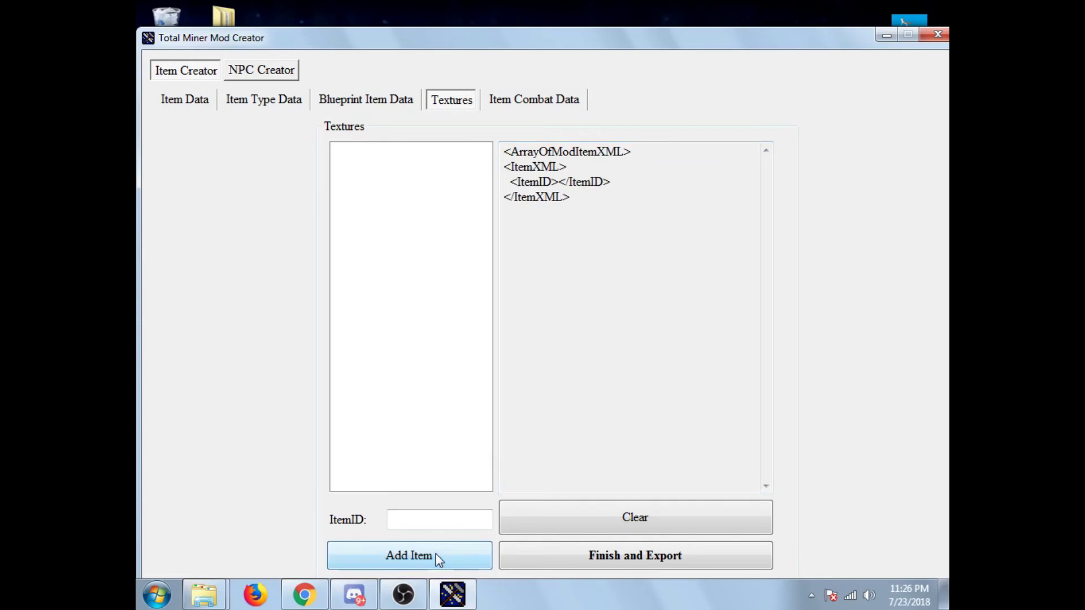
pyautogui.click(517, 100)
pyautogui.click(462, 100)
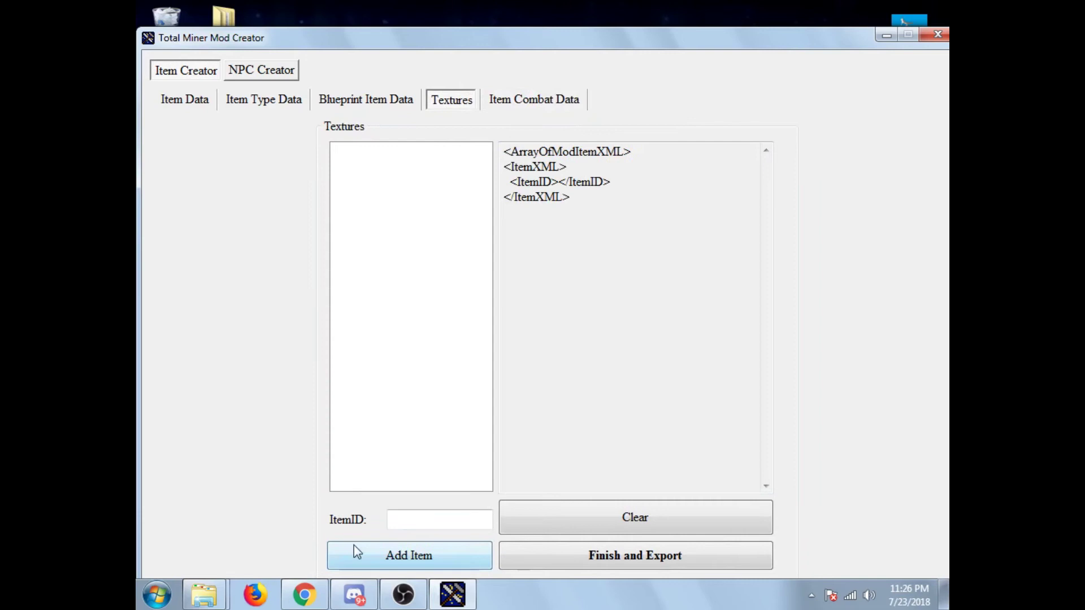
# Add a texture entry with the ItemID mythicalsword.
pyautogui.click(416, 519)
pyautogui.write('myth')
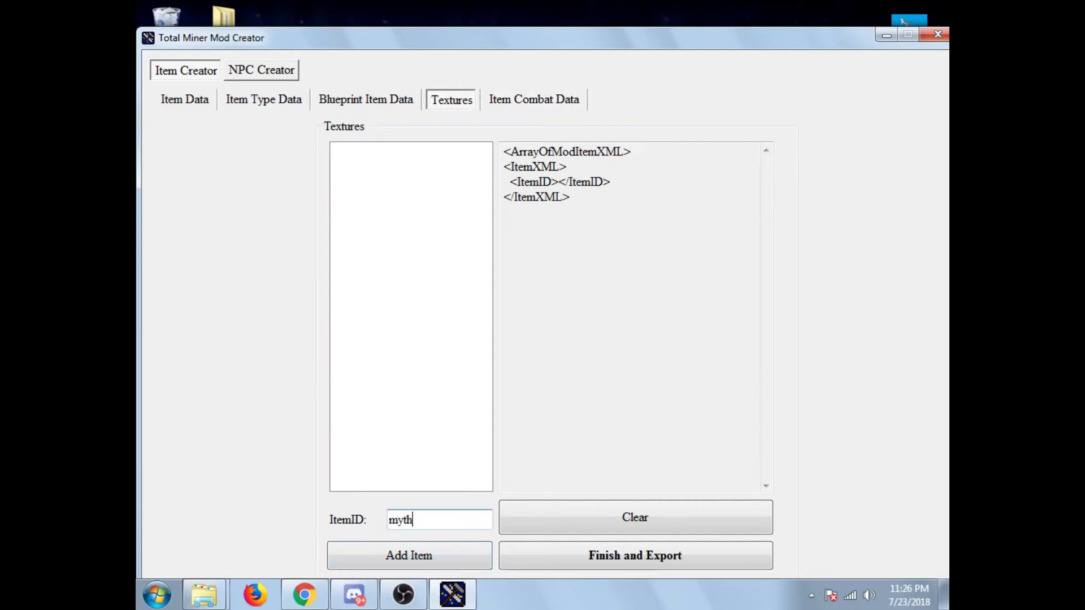
pyautogui.write('ical')
pyautogui.write('swot')
pyautogui.write('rd')
pyautogui.click(405, 567)
# Enter mythicalsword as the CombatID in the item combat data and set Health to 100.
pyautogui.click(541, 101)
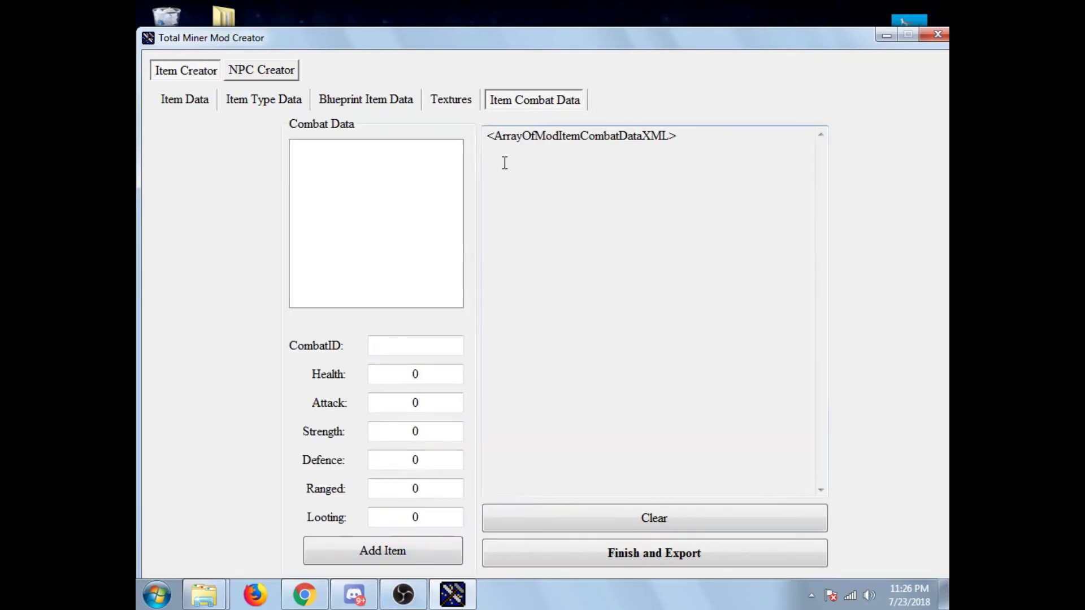
pyautogui.click(432, 339)
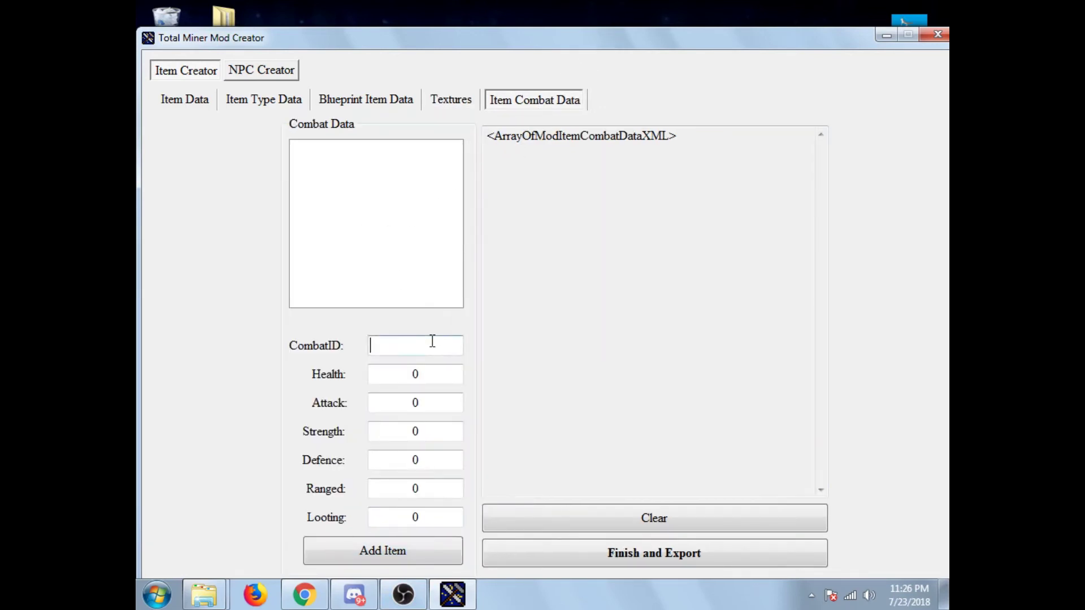
pyautogui.write('mythicalsword')
pyautogui.click(427, 376)
pyautogui.write('100')
# Set the Attack, Strength and Defence of the mythicalsword combat entry to 100 each.
pyautogui.click(440, 397)
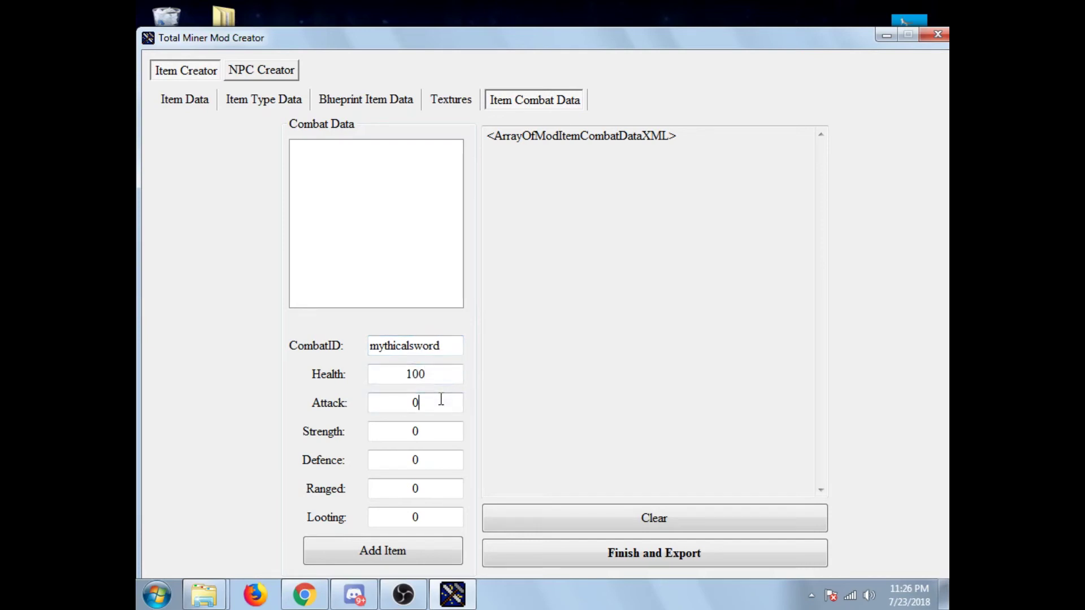
pyautogui.write('100')
pyautogui.click(421, 432)
pyautogui.press('BackSpace')
pyautogui.write('100')
pyautogui.click(419, 462)
pyautogui.write('100')
# Set Ranged and Looting to 100 and add the mythicalsword entry to the combat data.
pyautogui.click(431, 489)
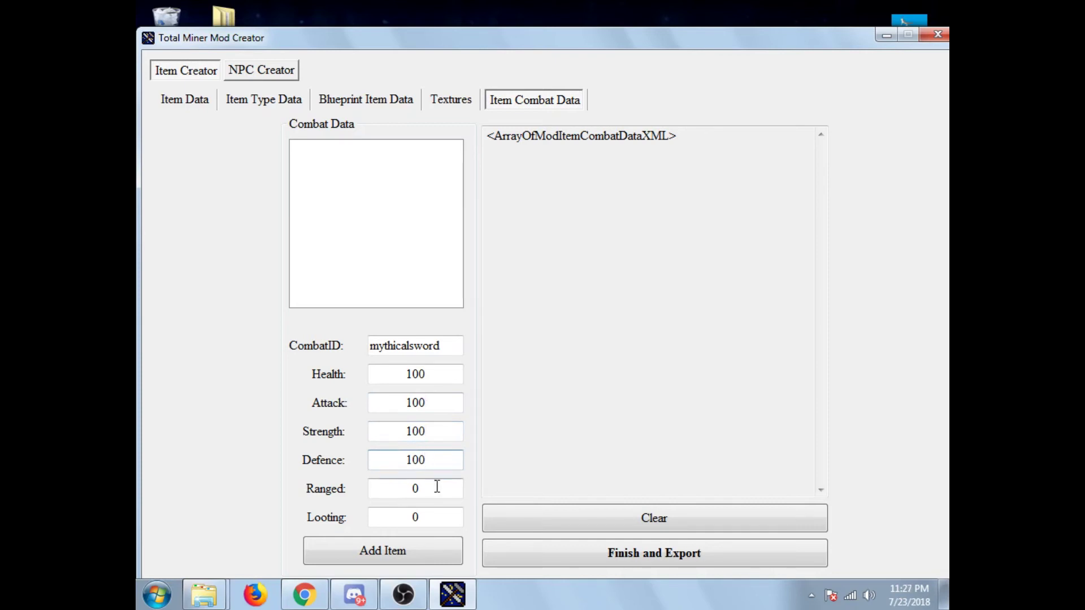
pyautogui.press('BackSpace')
pyautogui.write('100')
pyautogui.click(444, 513)
pyautogui.write('1')
pyautogui.click(314, 545)
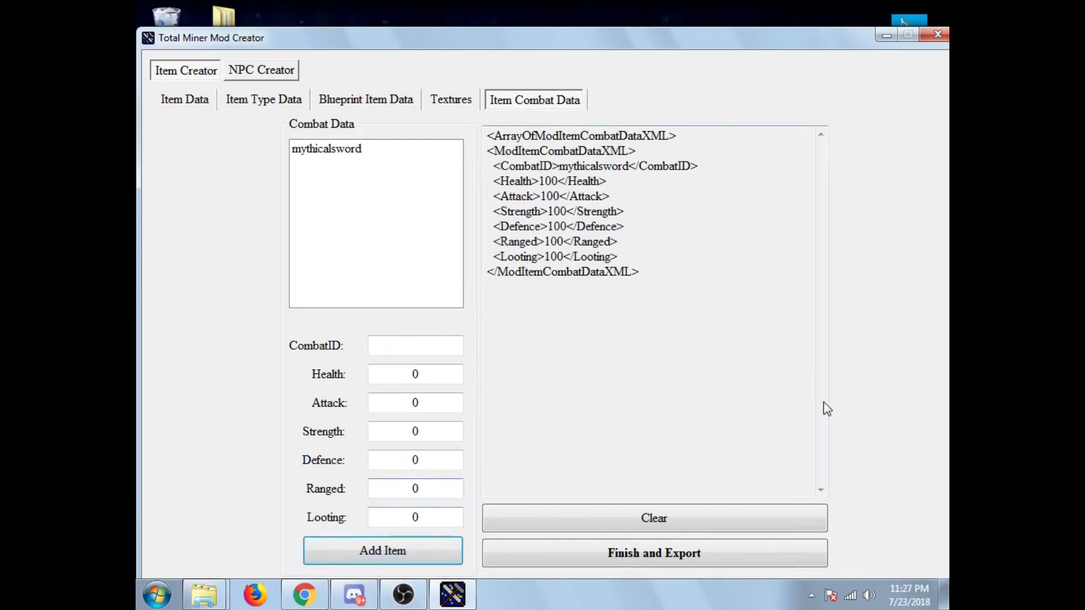
# Export the mythicalsword combat data to a file and close the mod creator.
pyautogui.click(580, 564)
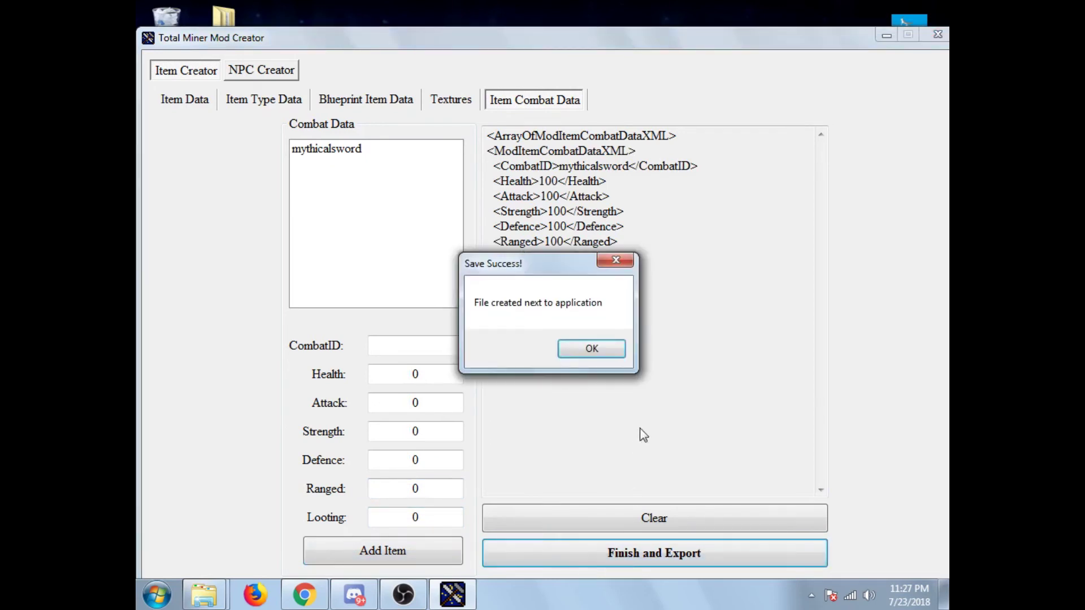
pyautogui.click(592, 349)
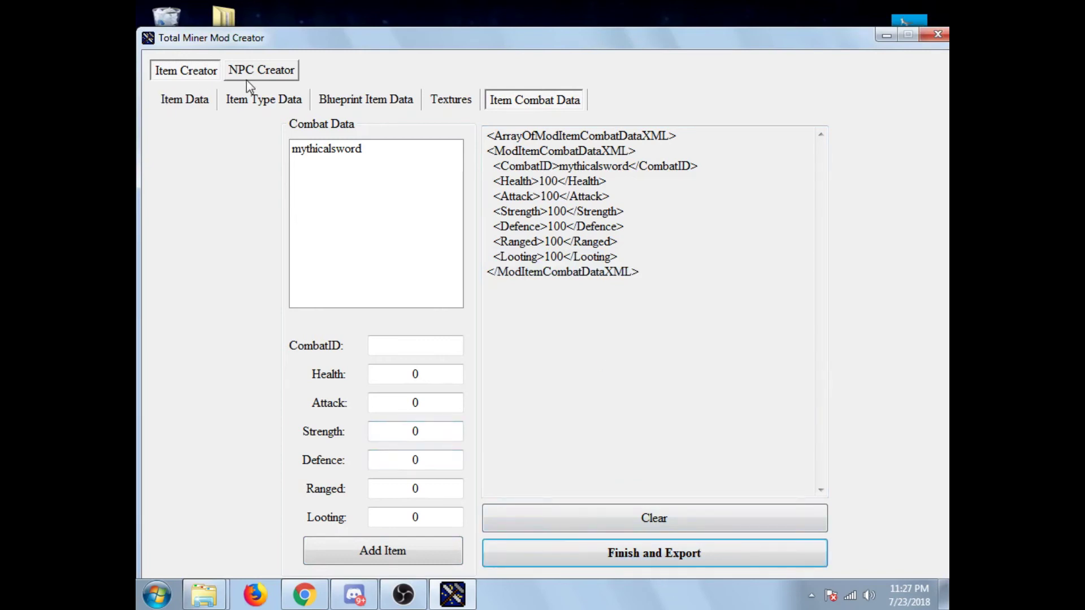
pyautogui.click(622, 568)
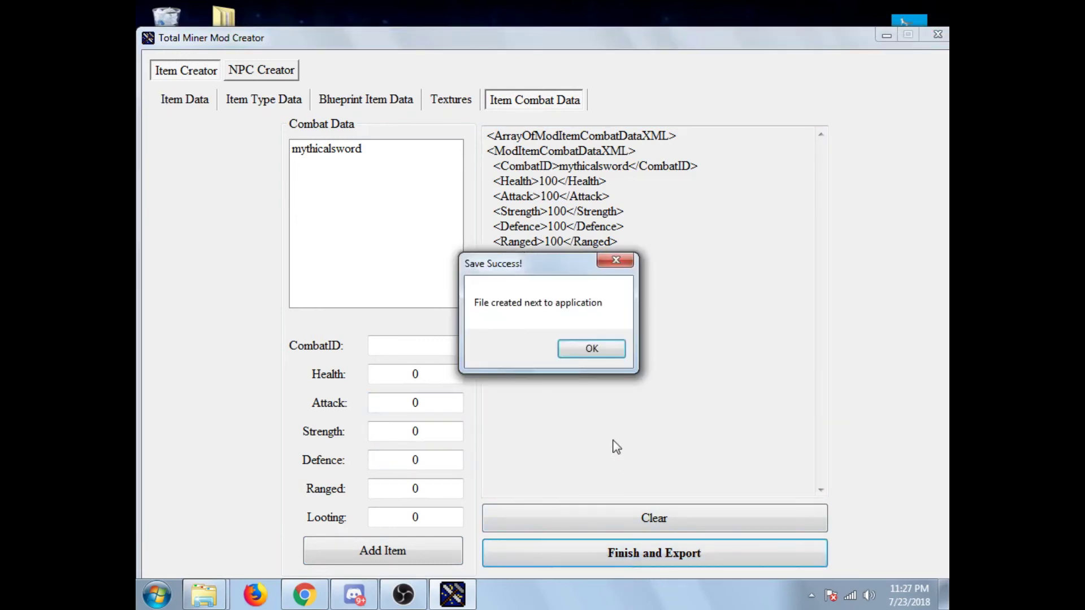
pyautogui.click(590, 349)
pyautogui.click(261, 79)
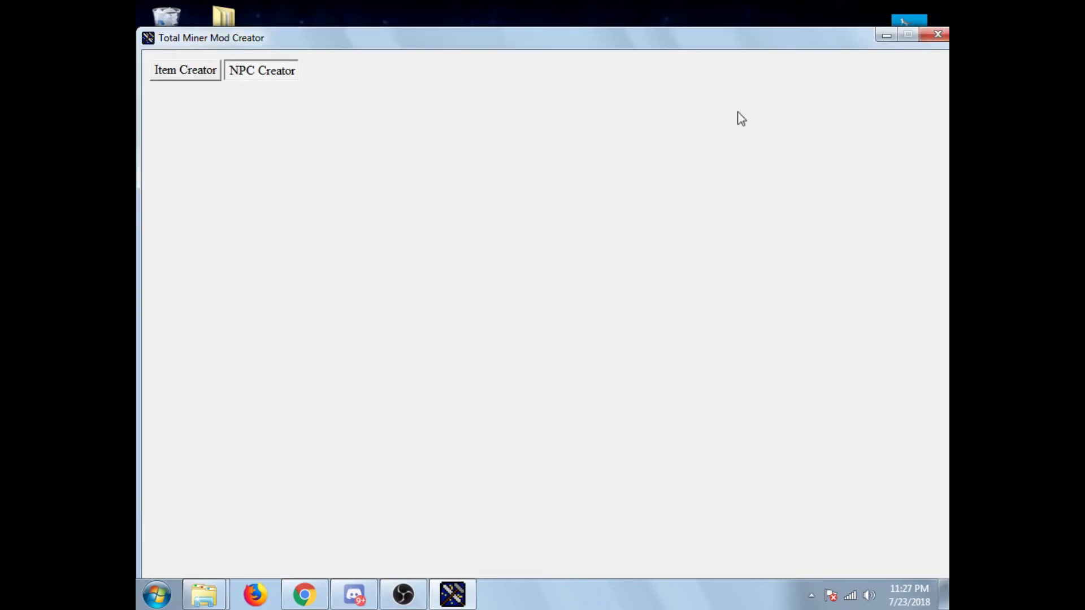
pyautogui.click(937, 35)
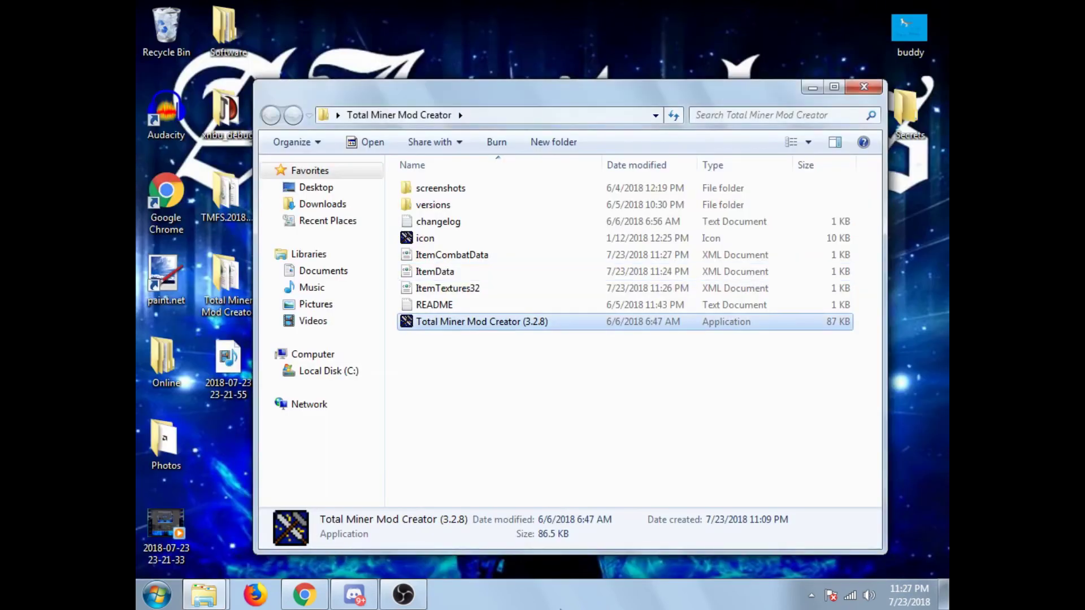
# Open the exported ItemTextures32 XML file, dismiss the browser's setup dialog, inspect the ItemID entry, and close the file.
pyautogui.click(480, 308)
pyautogui.moveTo(479, 309); pyautogui.dragTo(608, 250)
pyautogui.click(871, 292)
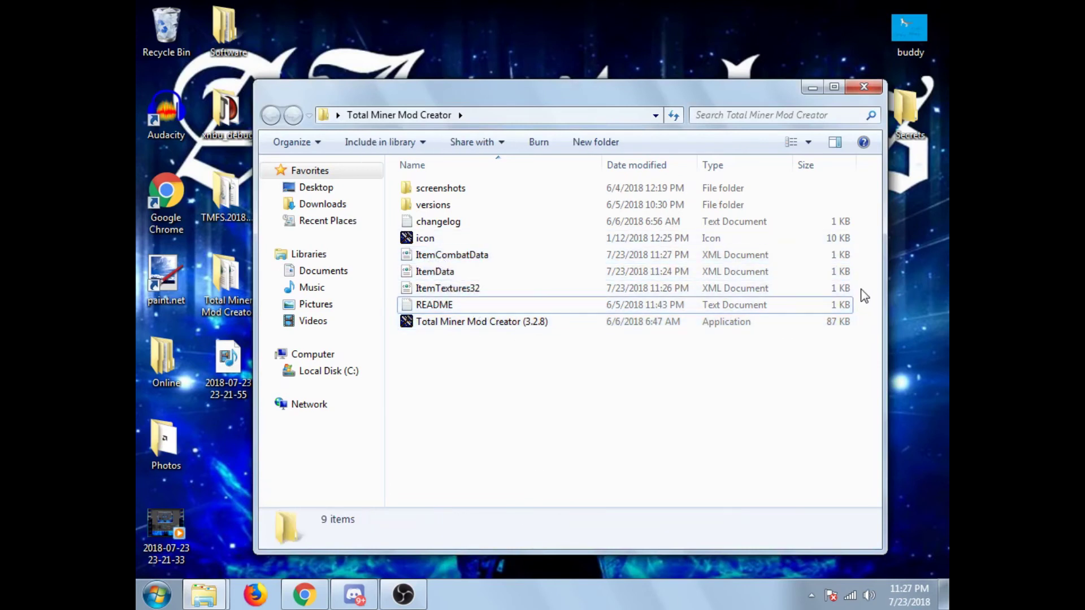
pyautogui.click(838, 287)
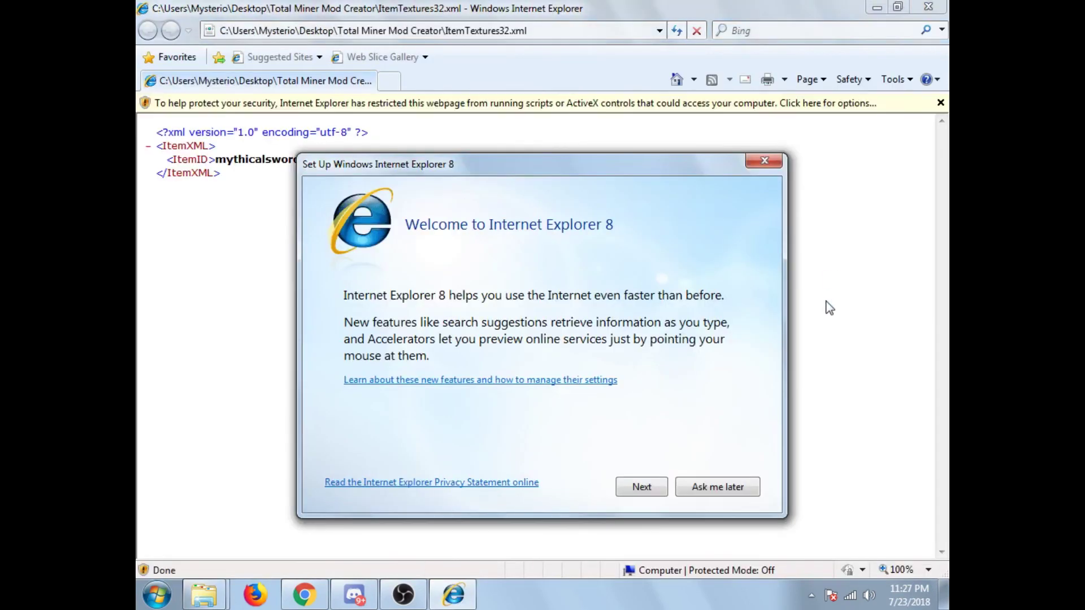
pyautogui.click(765, 161)
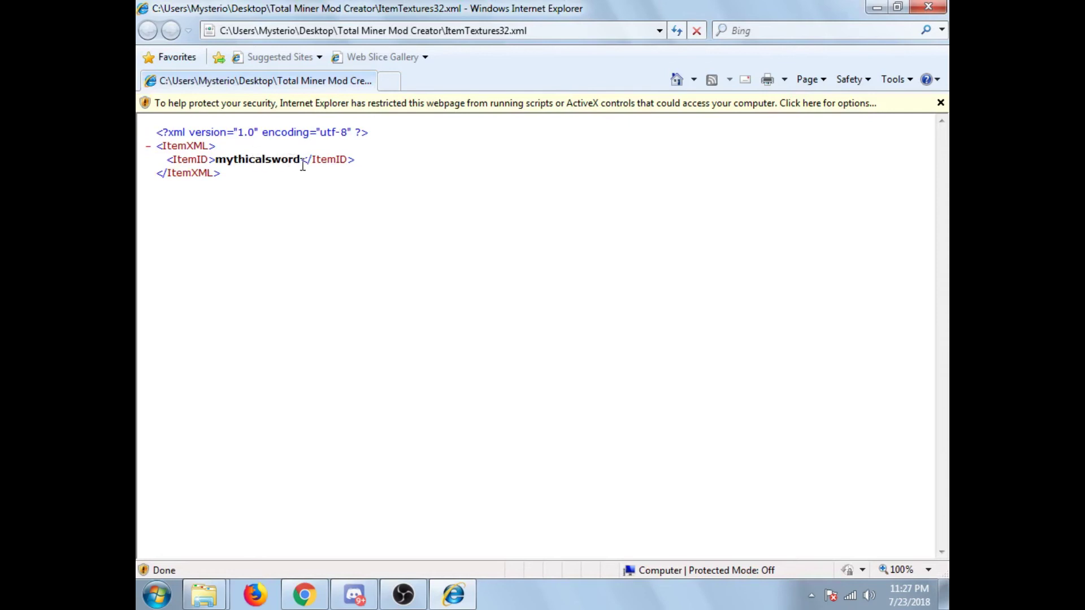
pyautogui.moveTo(301, 160); pyautogui.dragTo(192, 174)
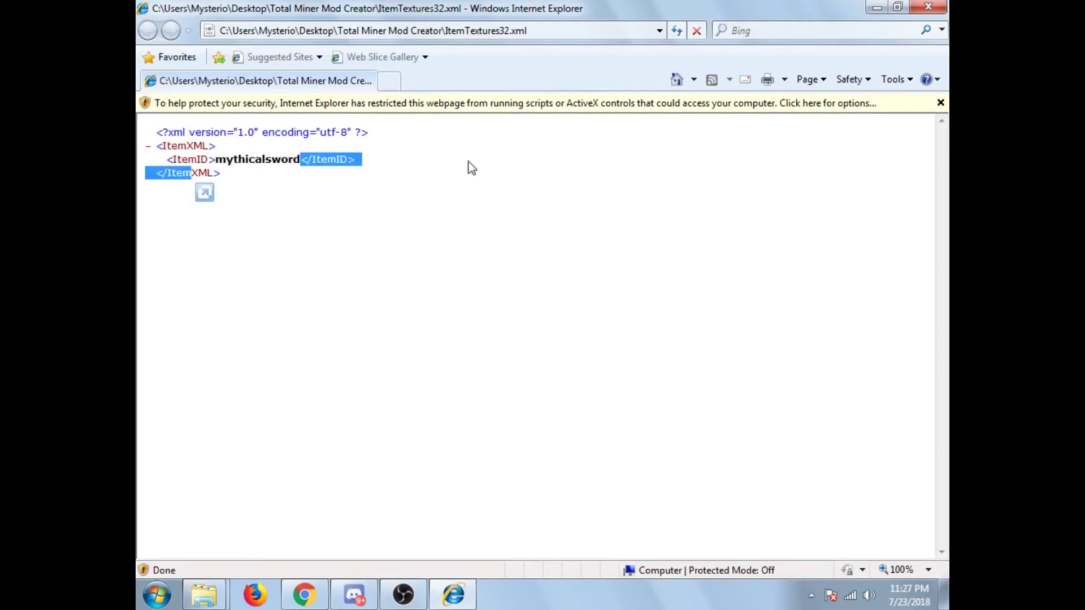
pyautogui.click(928, 6)
# Create a folder named mods in the Total Miner Mod Creator folder and move ItemCombatData, ItemData and ItemTextures32 into it.
pyautogui.rightClick(498, 421)
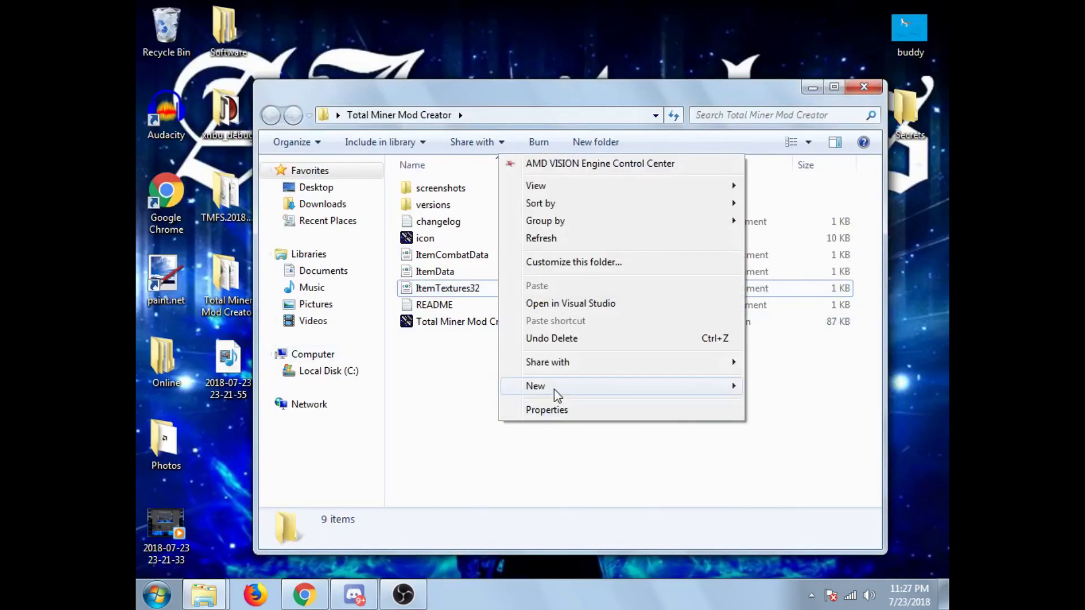
pyautogui.moveTo(555, 389)
pyautogui.click(808, 388)
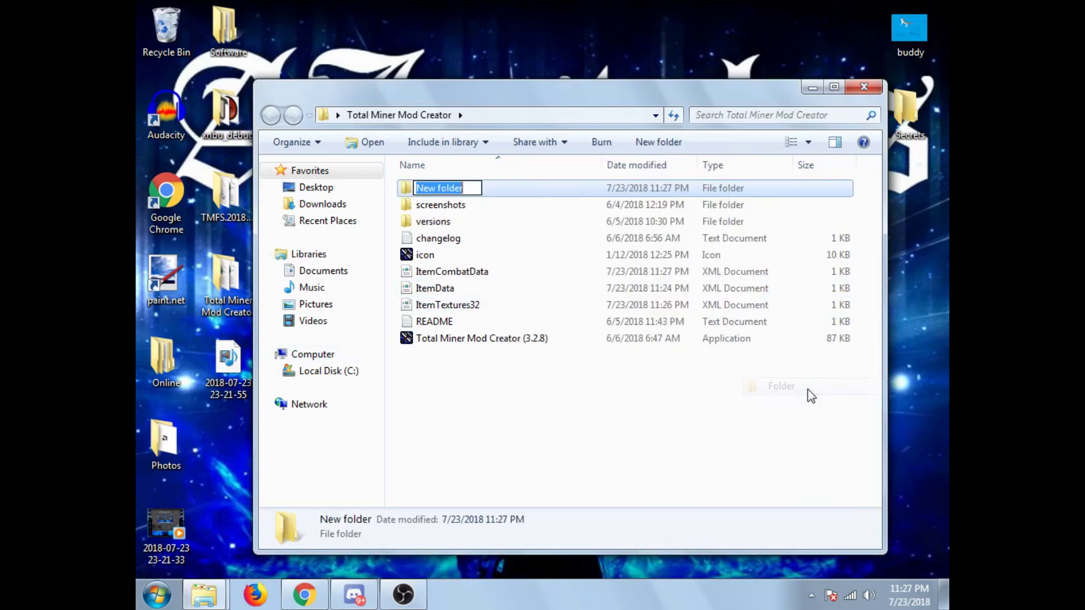
pyautogui.write('mo')
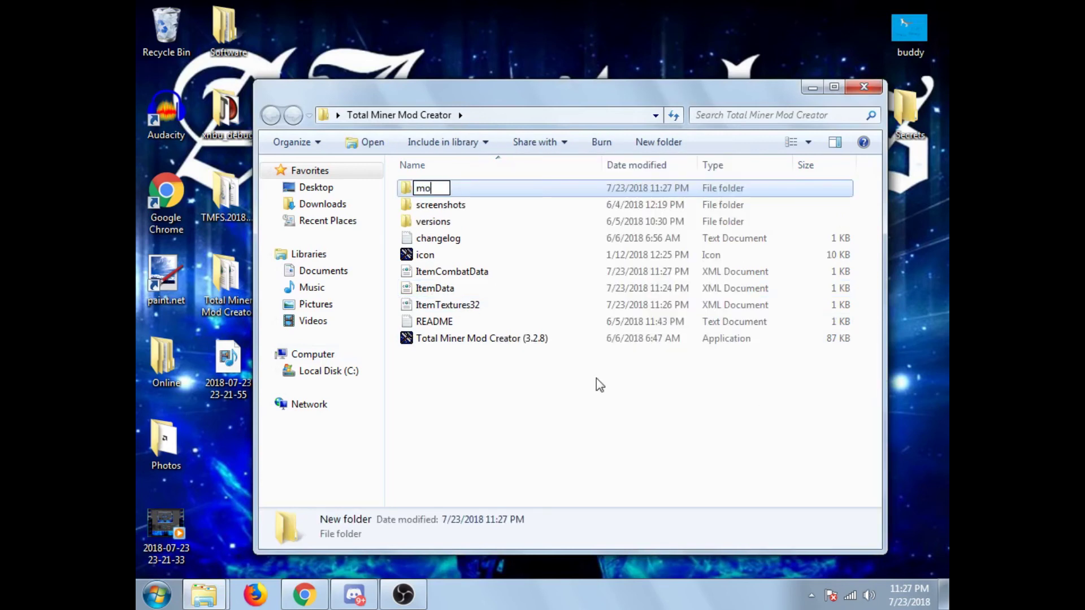
pyautogui.write('ds')
pyautogui.click(567, 377)
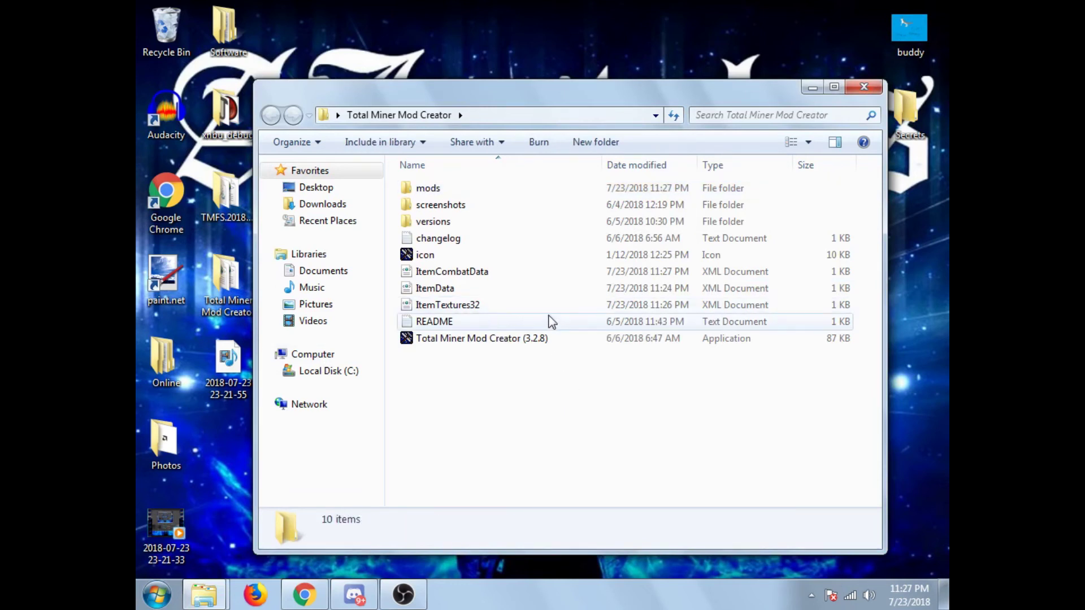
pyautogui.moveTo(857, 305); pyautogui.dragTo(427, 189)
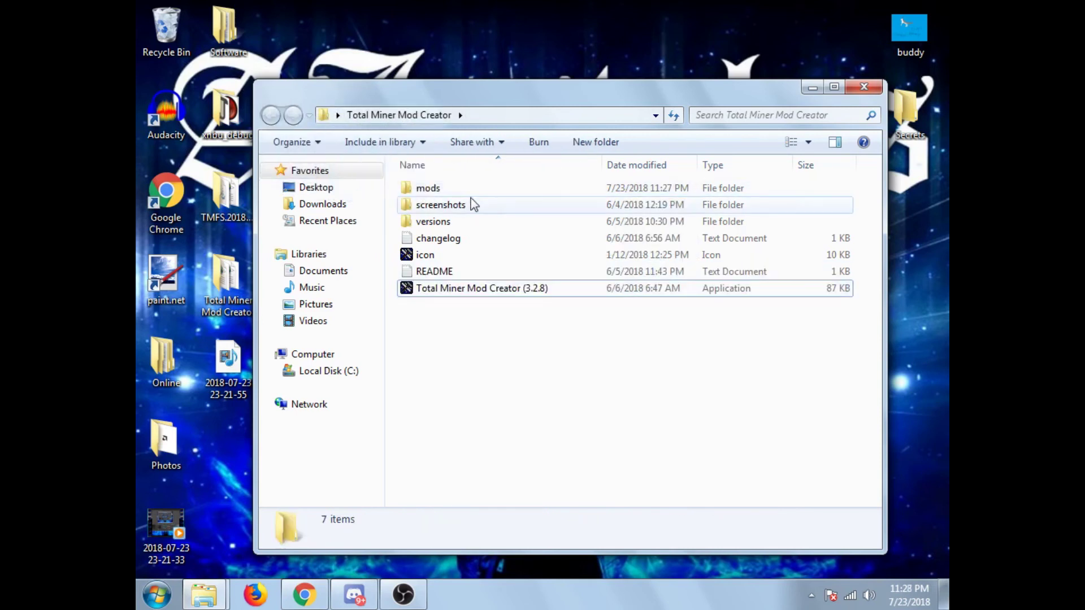
# Move the mods folder out of the Total Miner Mod Creator folder onto the desktop and minimize the folder window.
pyautogui.click(513, 186)
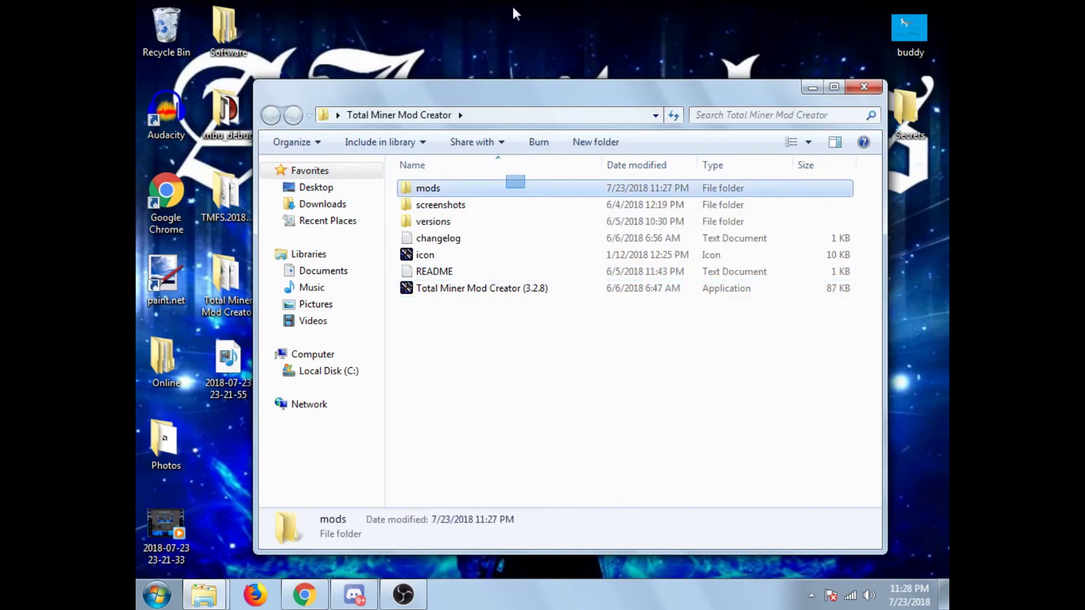
pyautogui.hotkey('shift', 'Down')
pyautogui.click(469, 190)
pyautogui.click(469, 191)
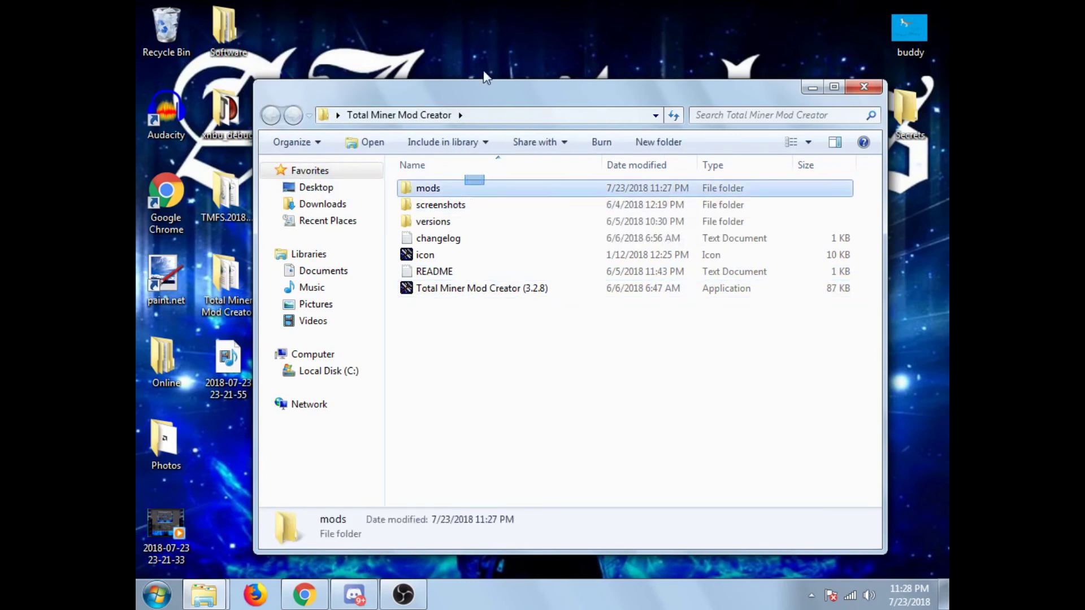
pyautogui.click(487, 178)
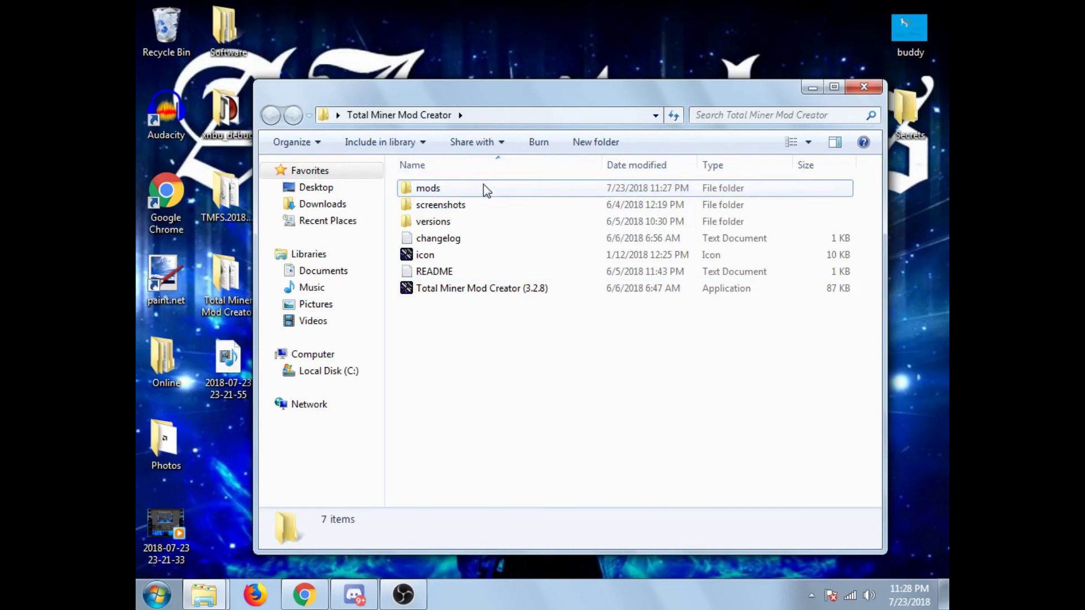
pyautogui.moveTo(483, 185); pyautogui.dragTo(467, 83)
pyautogui.moveTo(487, 194); pyautogui.dragTo(442, 50)
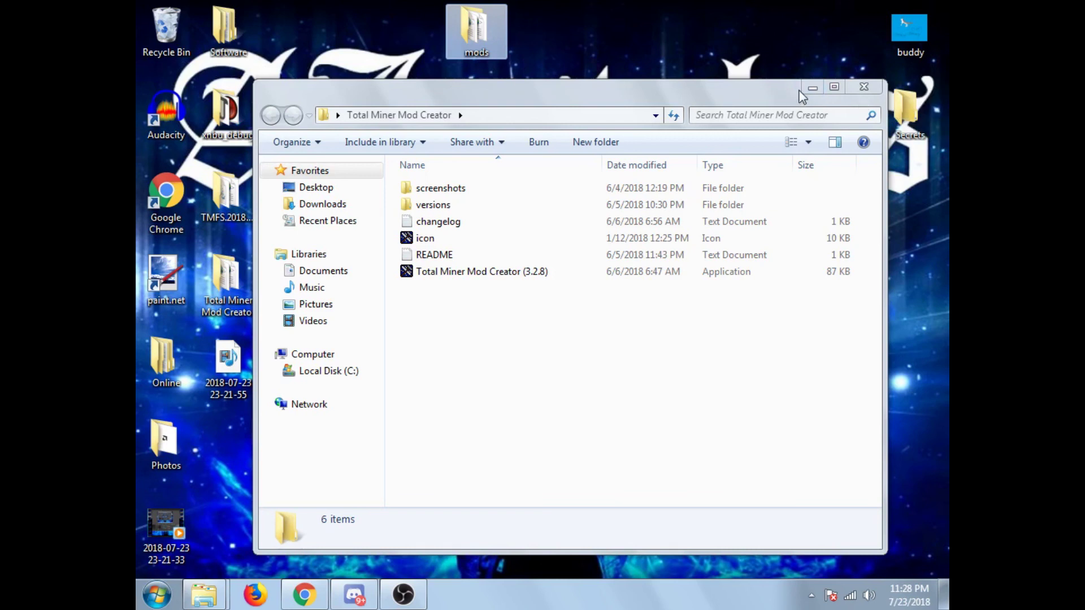
pyautogui.click(810, 87)
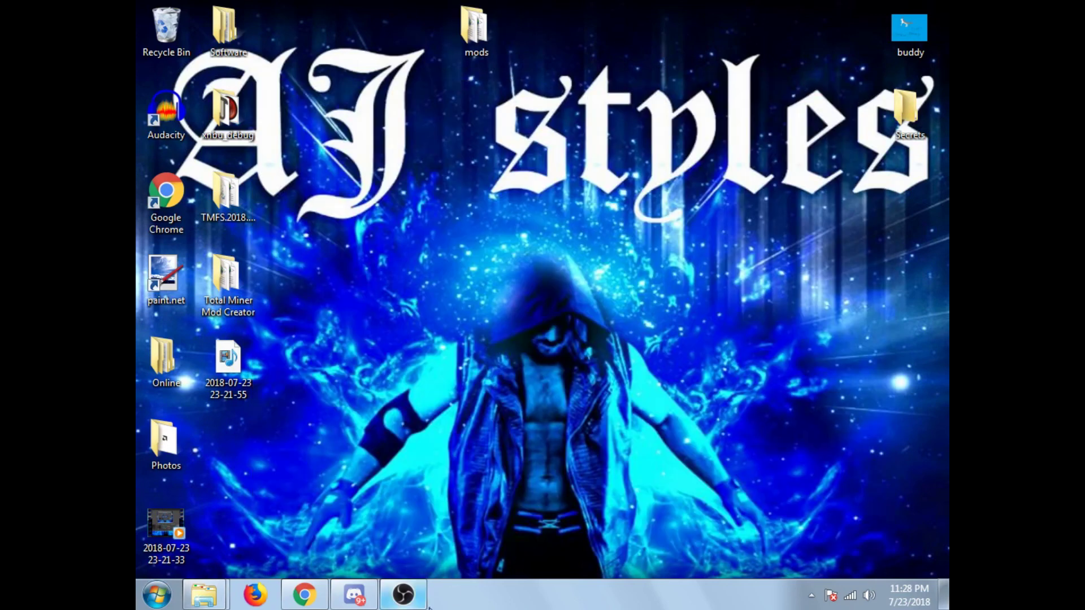
# Switch to OBS and unmute the Desktop Audio source in the mixer.
pyautogui.click(402, 594)
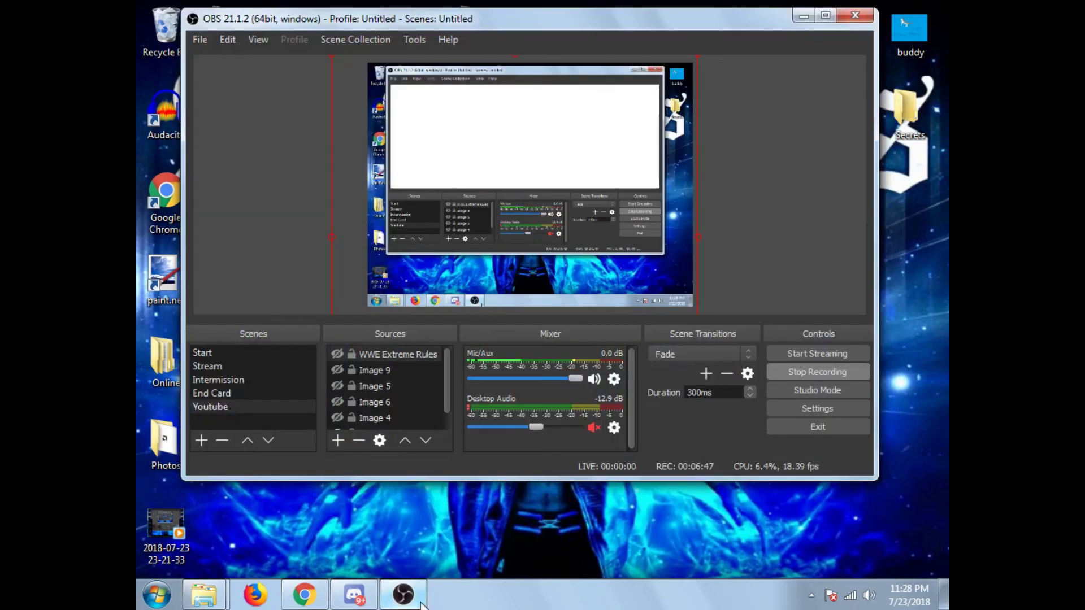
pyautogui.click(594, 427)
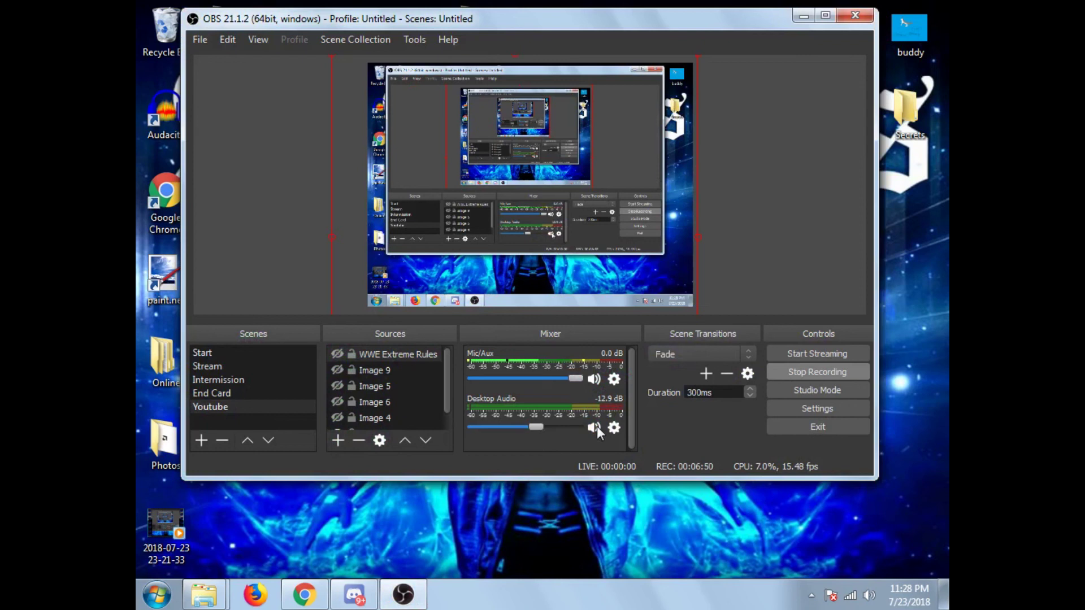